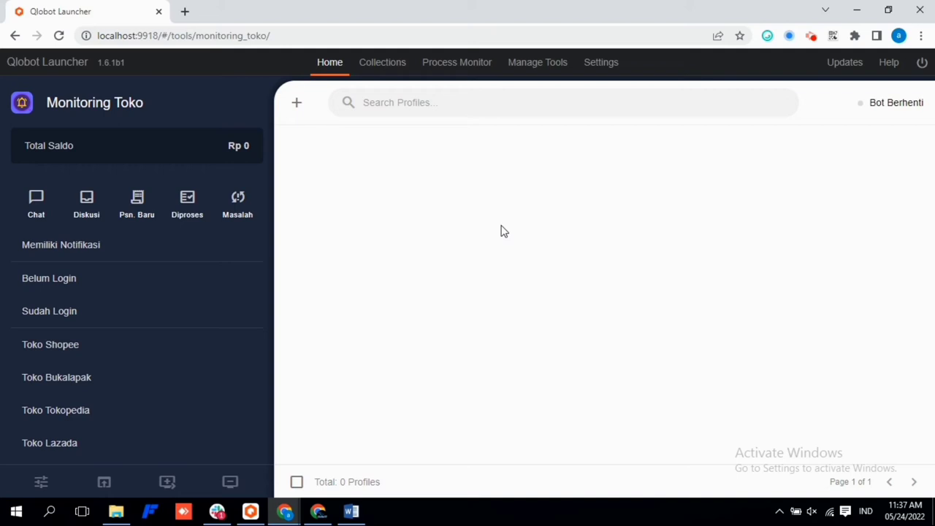
Open Create Profile and paste the first account's name from Sheets cell A162 as Profile Name.
{"action": "left_click", "coordinate": [295, 110]}
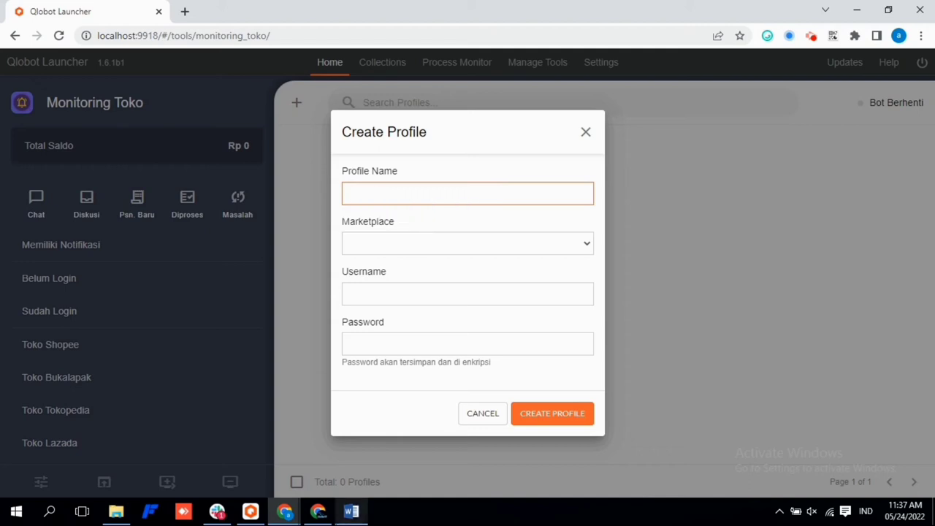
{"action": "left_click", "coordinate": [307, 513]}
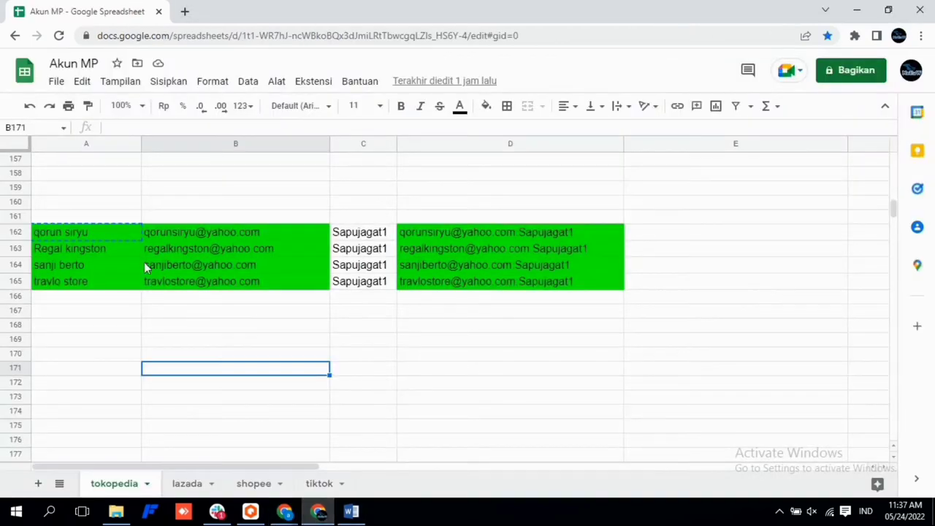
{"action": "left_click", "coordinate": [118, 230]}
{"action": "right_click", "coordinate": [118, 231]}
{"action": "left_click", "coordinate": [153, 142]}
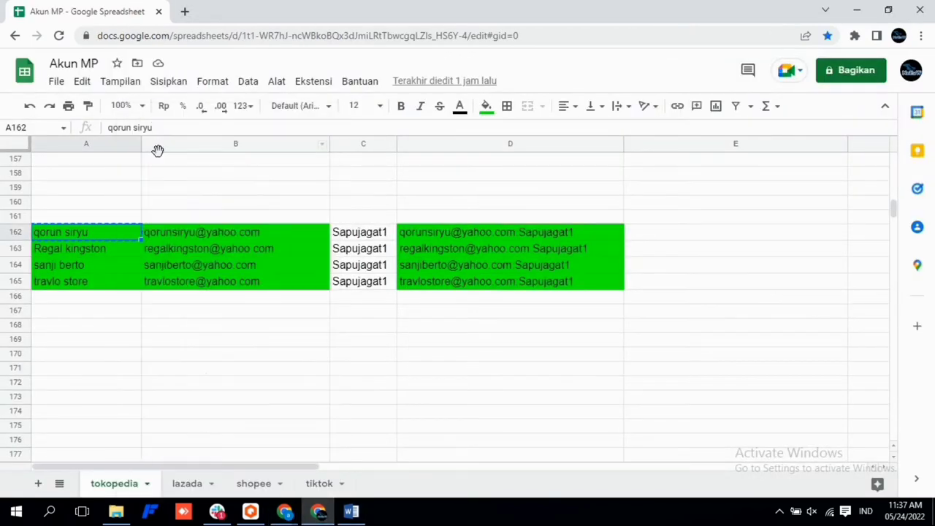
{"action": "mouse_move", "coordinate": [318, 512]}
{"action": "left_click", "coordinate": [238, 454]}
{"action": "right_click", "coordinate": [371, 192]}
{"action": "left_click", "coordinate": [413, 272]}
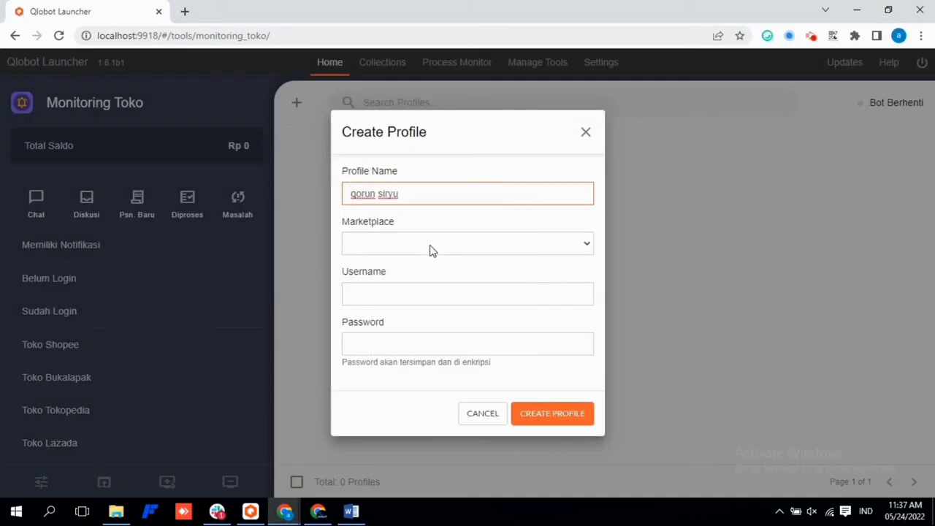
Set the profile's marketplace to Tokopedia.
{"action": "left_click", "coordinate": [430, 249]}
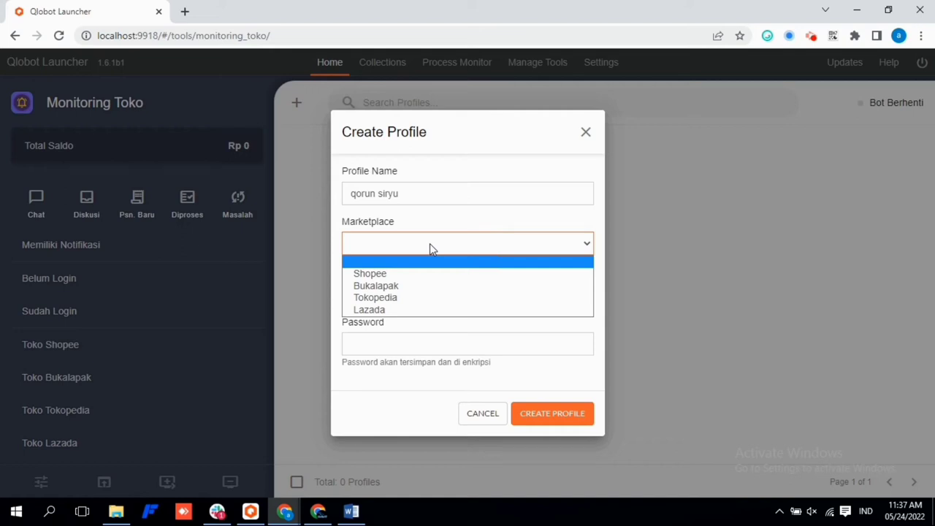
{"action": "left_click", "coordinate": [423, 297]}
{"action": "left_click", "coordinate": [422, 293]}
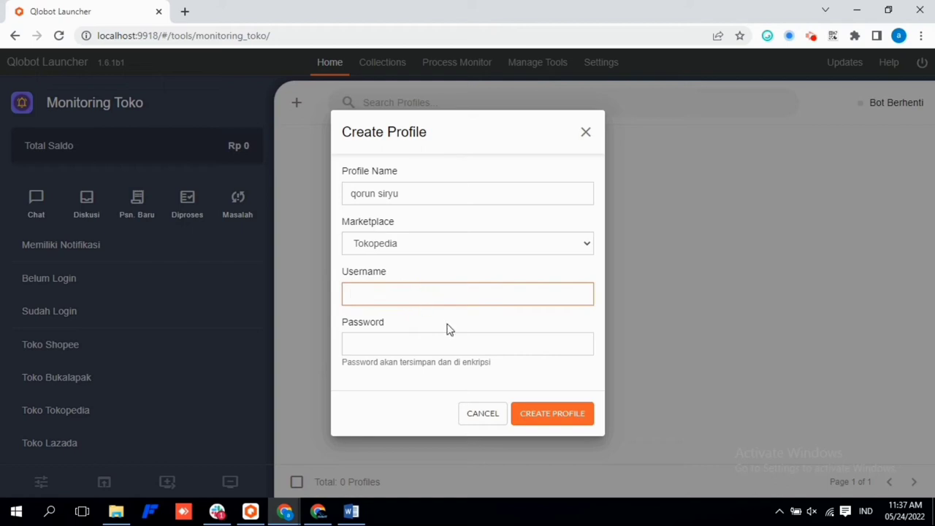
Copy the first account's e-mail from cell B162 into the profile's Username field.
{"action": "left_click", "coordinate": [317, 511]}
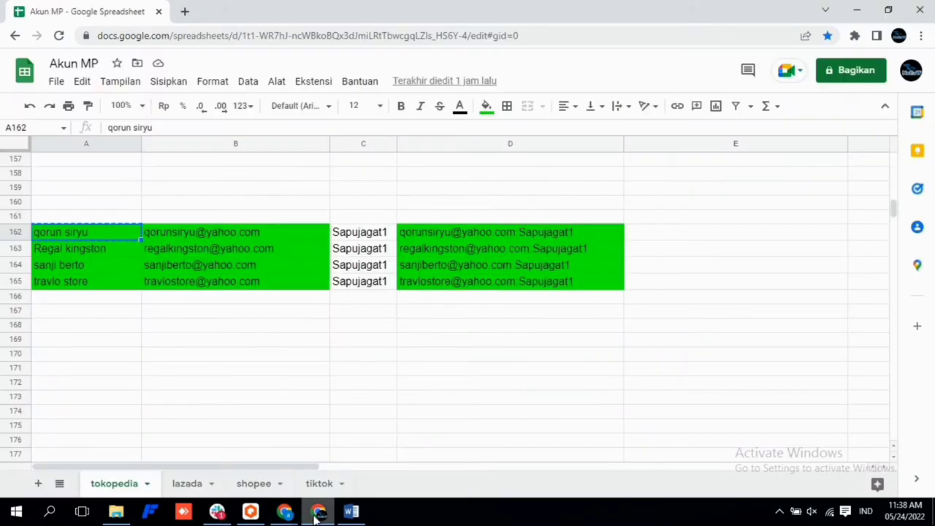
{"action": "left_click", "coordinate": [211, 228]}
{"action": "right_click", "coordinate": [210, 231]}
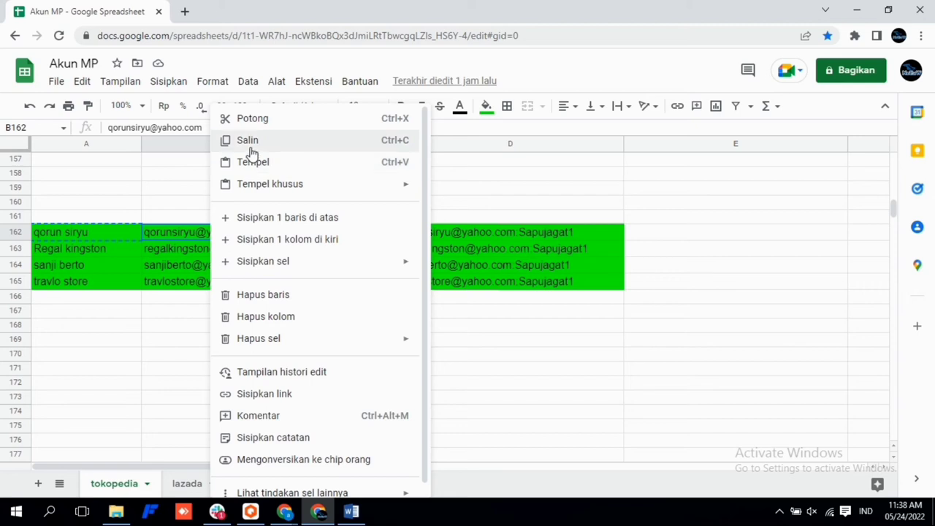
{"action": "left_click", "coordinate": [250, 145]}
{"action": "mouse_move", "coordinate": [284, 511]}
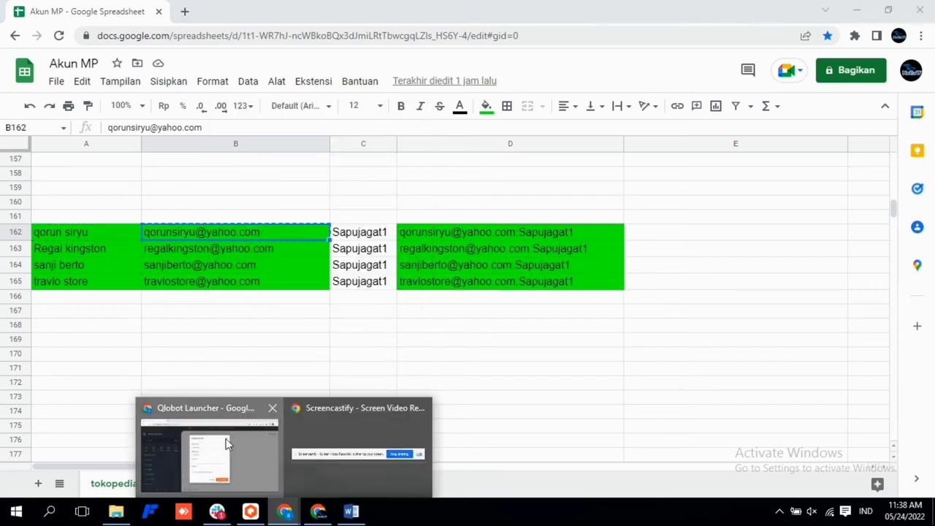
{"action": "left_click", "coordinate": [225, 438]}
{"action": "right_click", "coordinate": [362, 293]}
{"action": "left_click", "coordinate": [397, 375]}
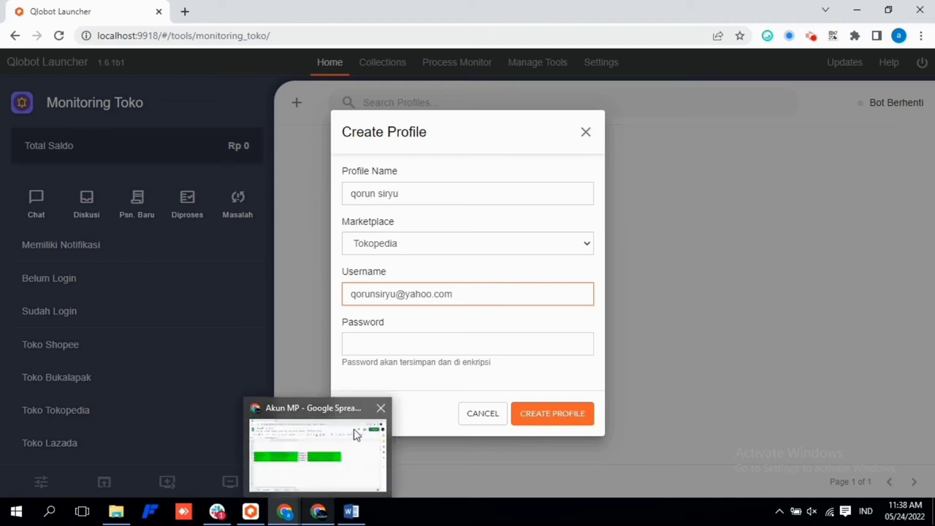
{"action": "key", "text": "Tab"}
Paste the account password from cell C162 into Password and create the profile.
{"action": "left_click", "coordinate": [321, 516]}
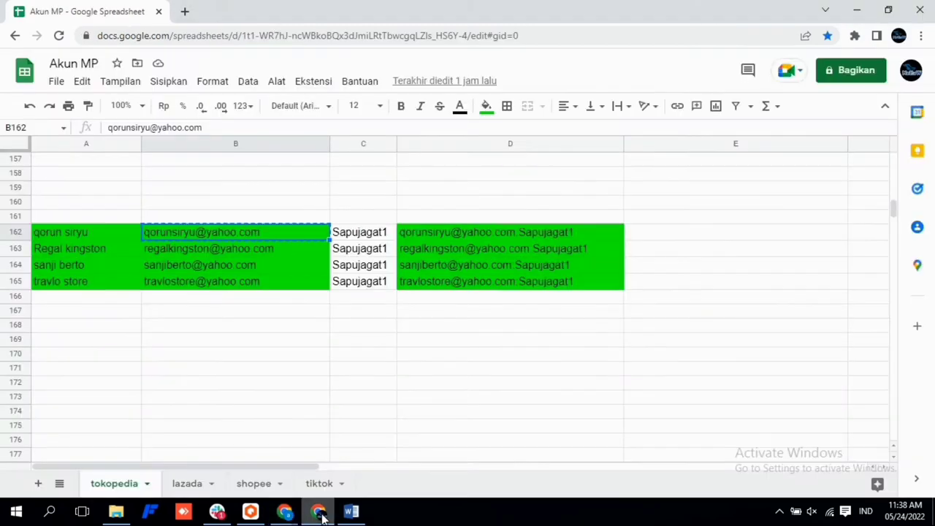
{"action": "left_click", "coordinate": [346, 238]}
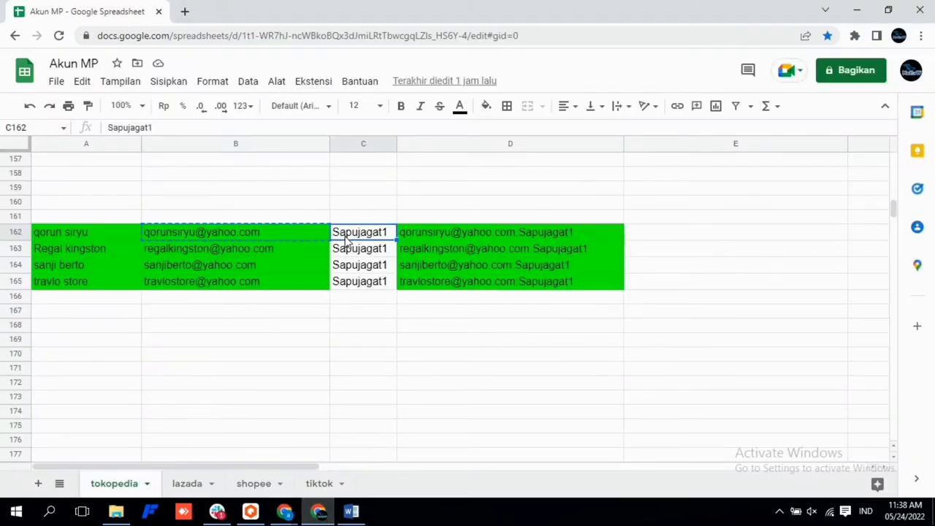
{"action": "right_click", "coordinate": [347, 239]}
{"action": "left_click", "coordinate": [369, 161]}
{"action": "left_click", "coordinate": [295, 515]}
{"action": "mouse_move", "coordinate": [288, 514]}
{"action": "left_click", "coordinate": [226, 474]}
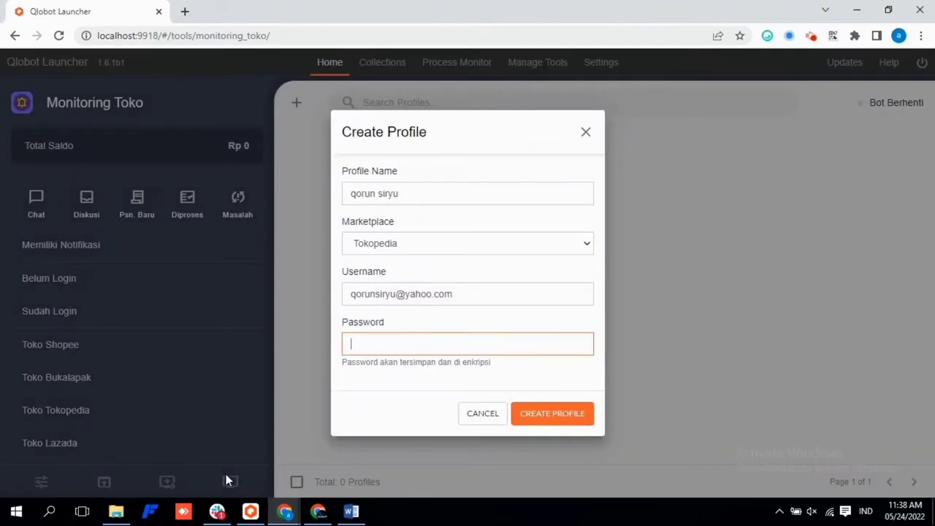
{"action": "right_click", "coordinate": [357, 346]}
{"action": "left_click", "coordinate": [407, 241]}
{"action": "left_click", "coordinate": [560, 413]}
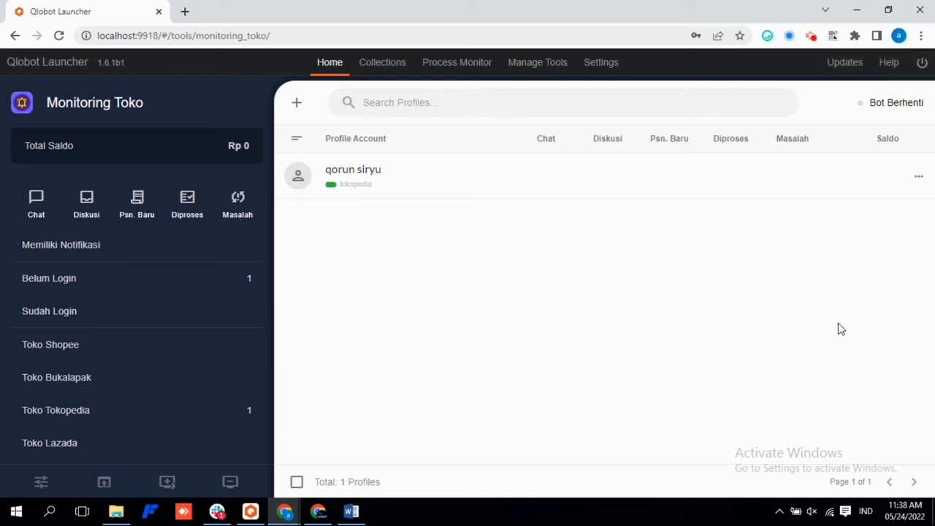
Run Start Auto Login from the new profile's Tindakan Lainnya menu and bring up the Tokopedia window.
{"action": "left_click", "coordinate": [919, 176]}
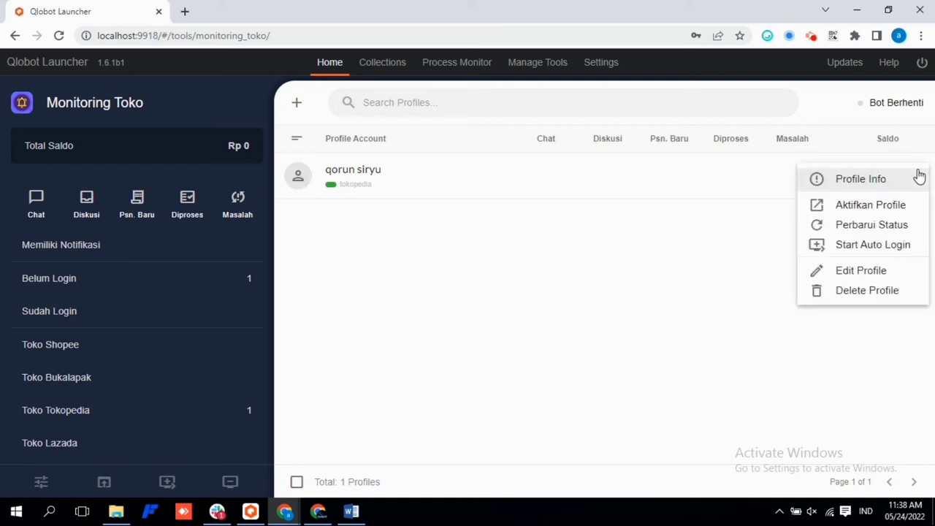
{"action": "left_click", "coordinate": [867, 253]}
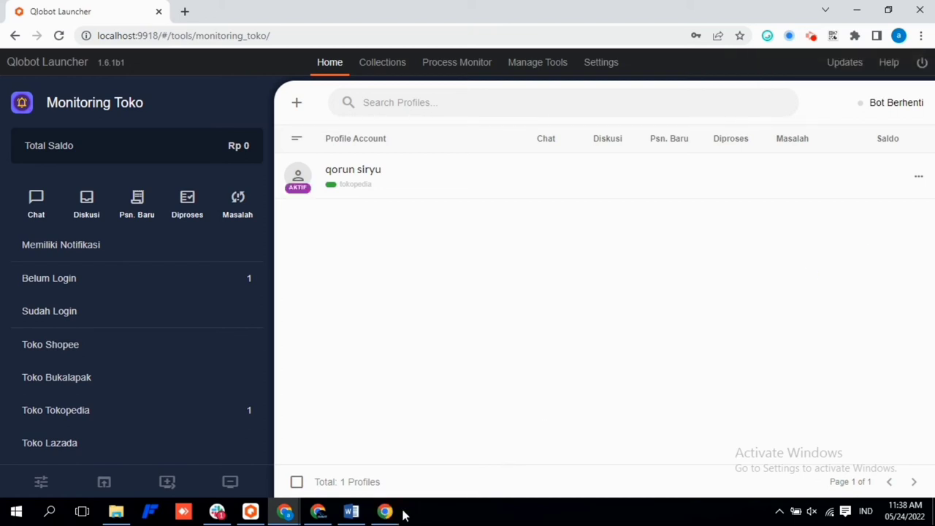
{"action": "left_click", "coordinate": [392, 516]}
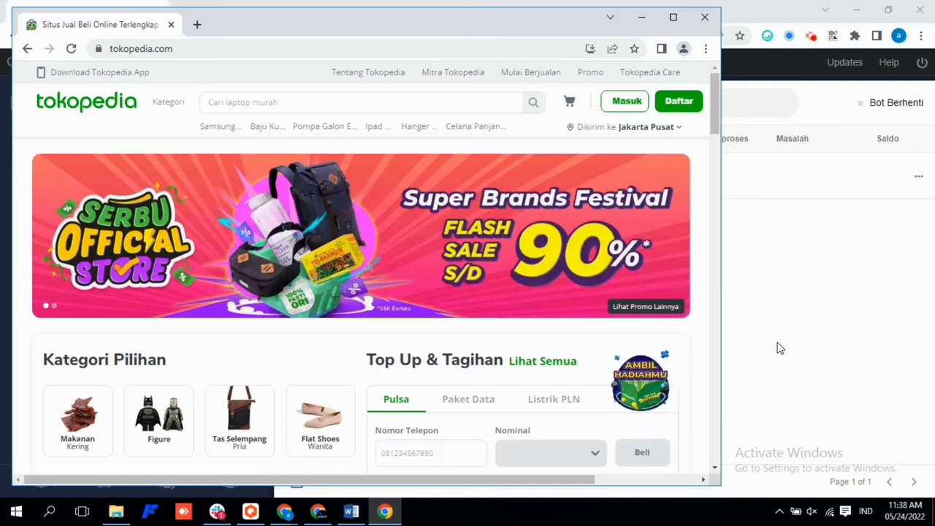
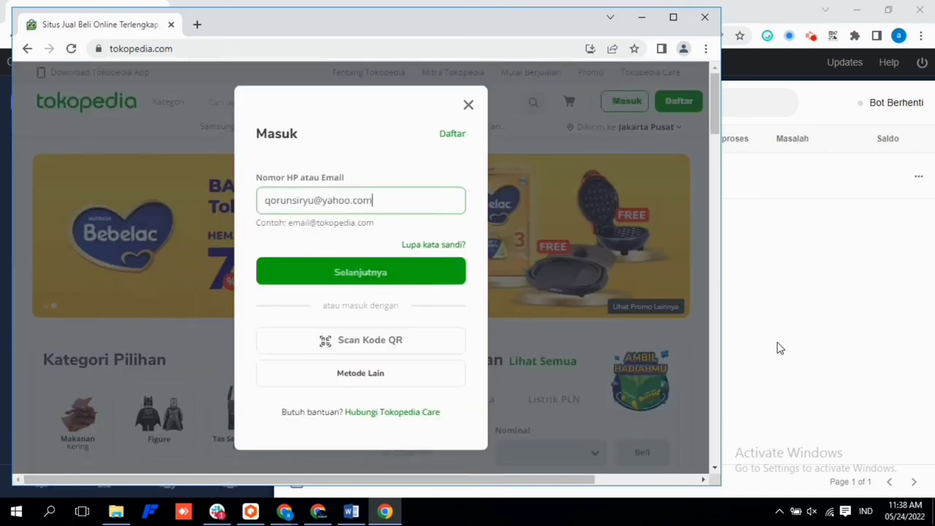
Log in to Tokopedia with the account e-mail, pasted password and the Google Authenticator code.
{"action": "key", "text": "Return"}
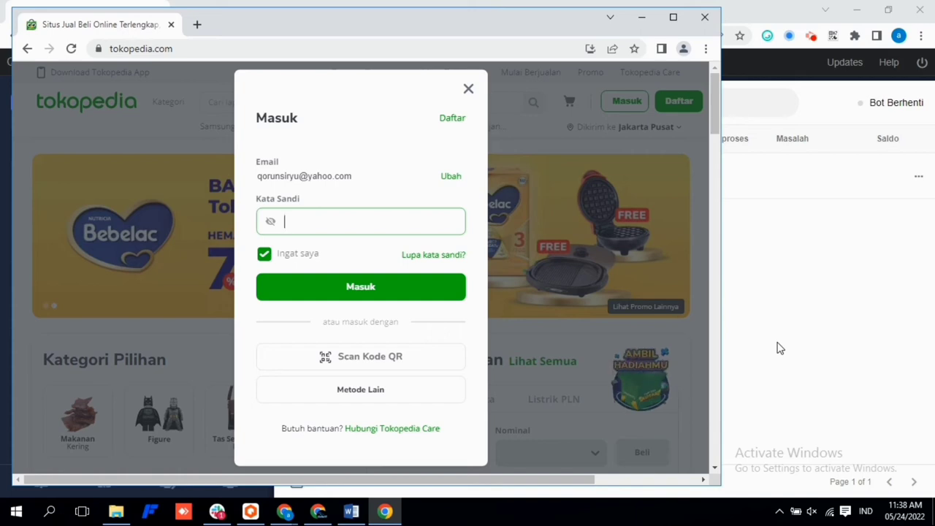
{"action": "key", "text": "ctrl+v"}
{"action": "key", "text": "Return"}
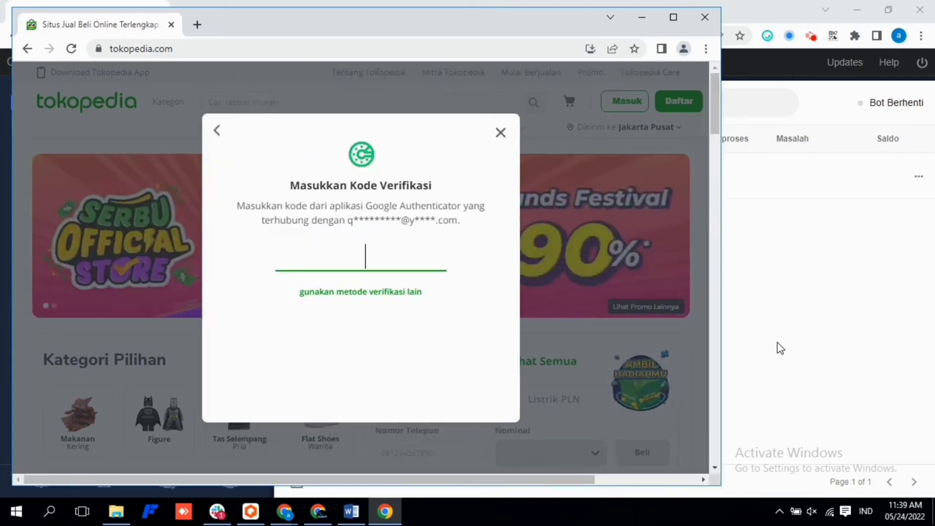
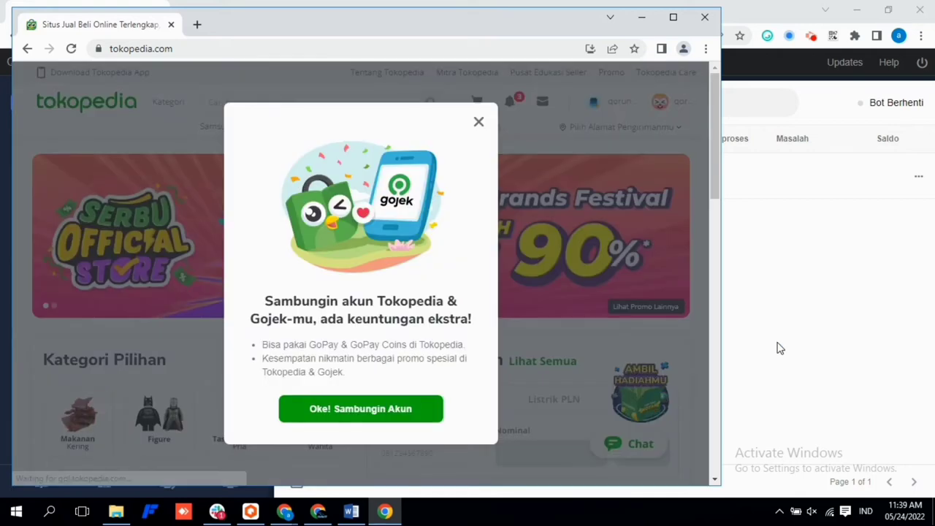
{"action": "left_click", "coordinate": [781, 349]}
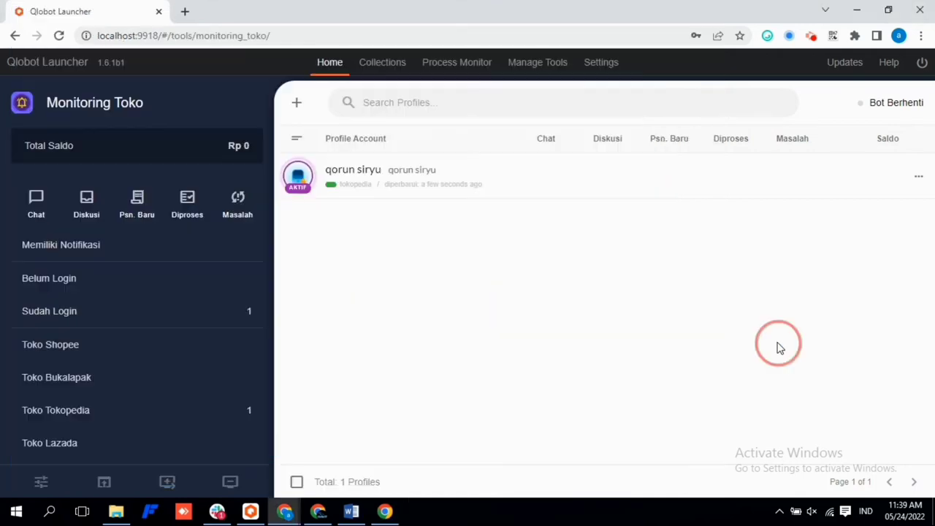
Open Process Monitor in a new tab and check the latest Monitoring Toko - Auto Login log.
{"action": "right_click", "coordinate": [468, 71]}
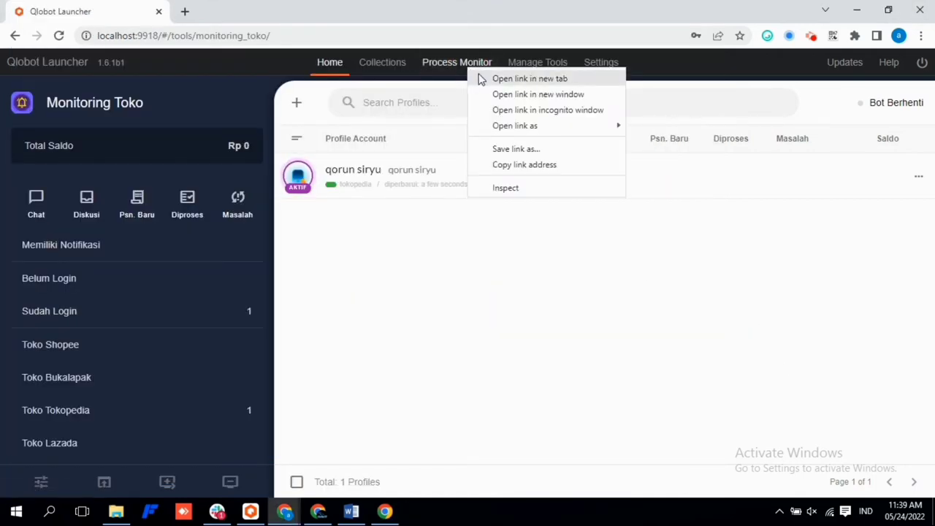
{"action": "left_click", "coordinate": [488, 79]}
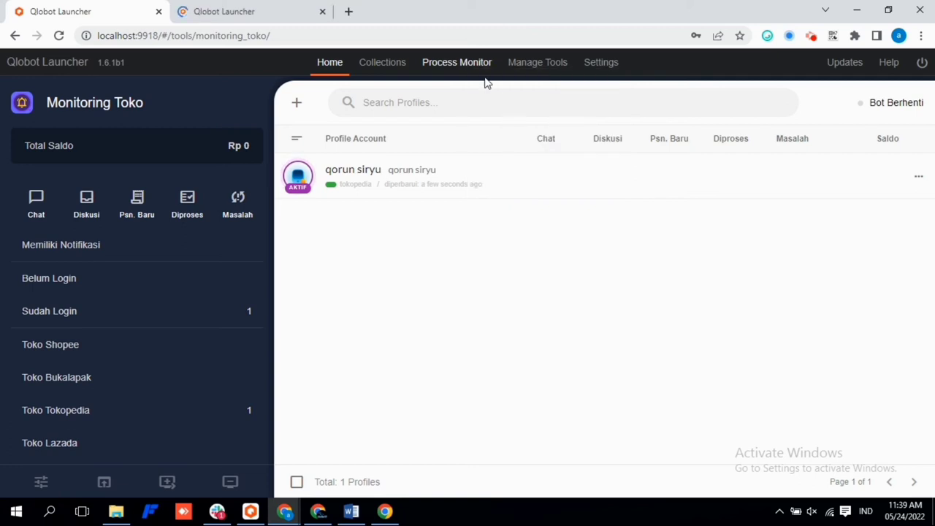
{"action": "left_click", "coordinate": [280, 7]}
{"action": "scroll", "coordinate": [149, 299], "scroll_direction": "down", "scroll_amount": 1}
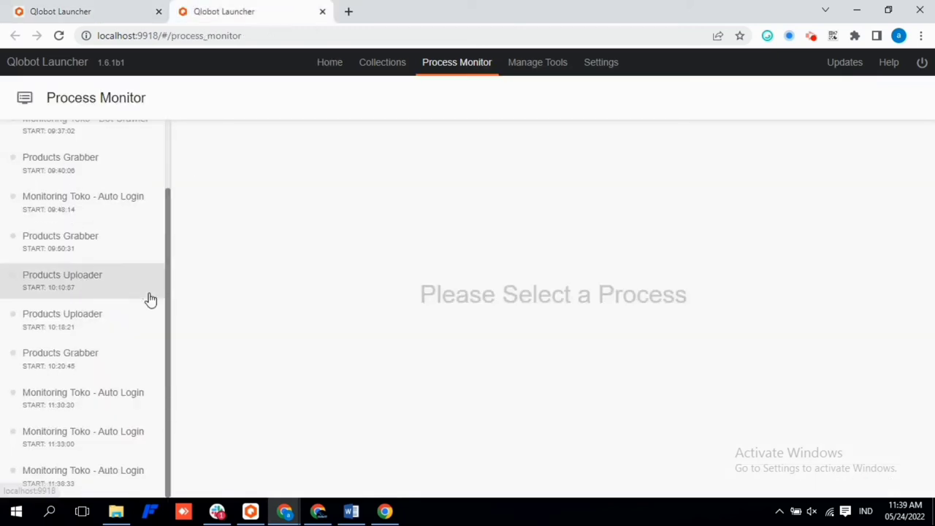
{"action": "left_click", "coordinate": [119, 473]}
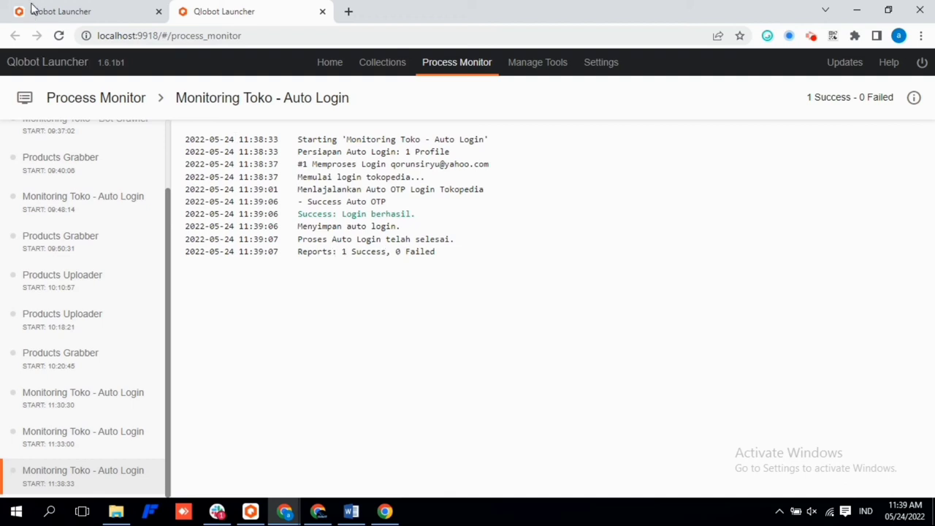
{"action": "left_click", "coordinate": [53, 7]}
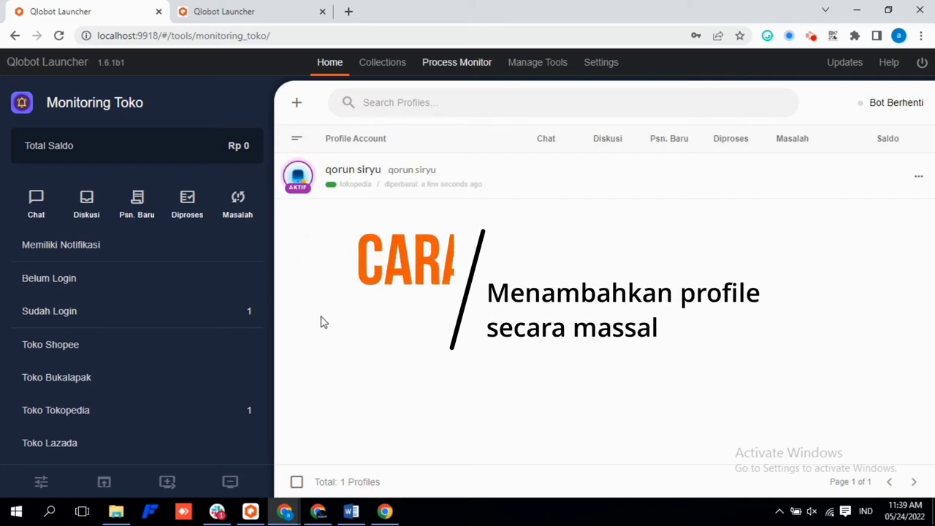
Download the Import Profiles Sample xlsx from the Export/Import Profiles dialog and open it in Excel.
{"action": "left_click", "coordinate": [97, 484]}
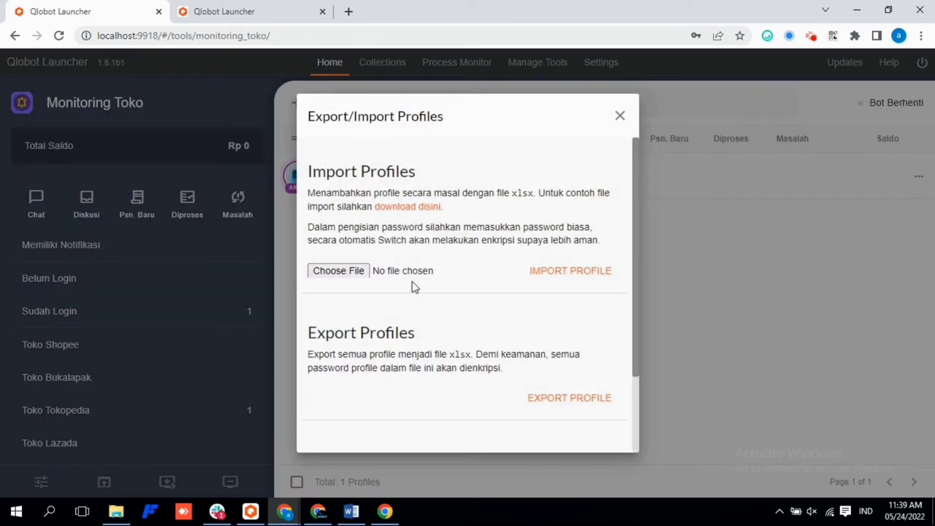
{"action": "left_click", "coordinate": [414, 208]}
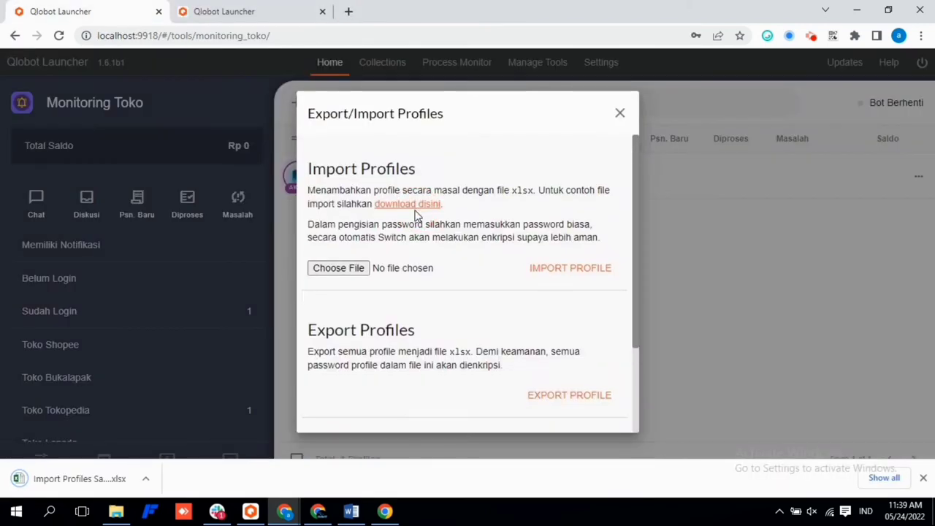
{"action": "left_click", "coordinate": [154, 480]}
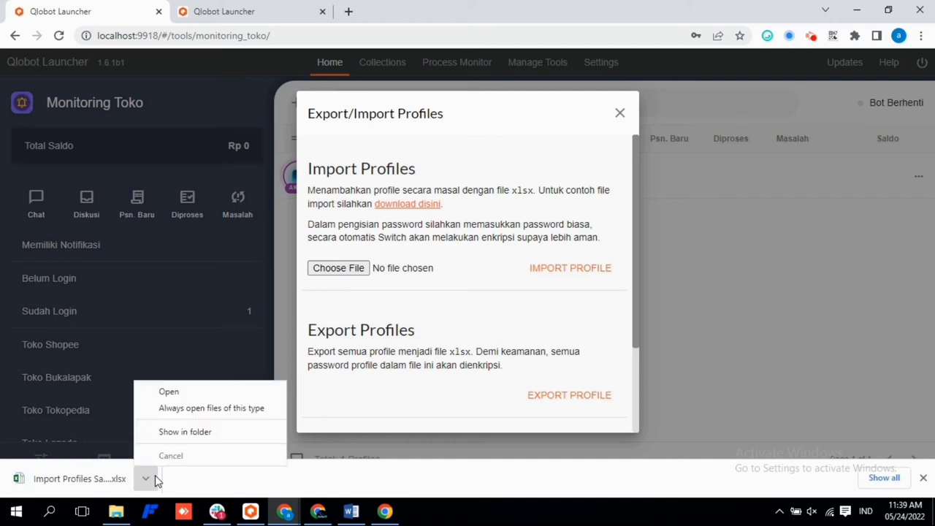
{"action": "left_click", "coordinate": [176, 399]}
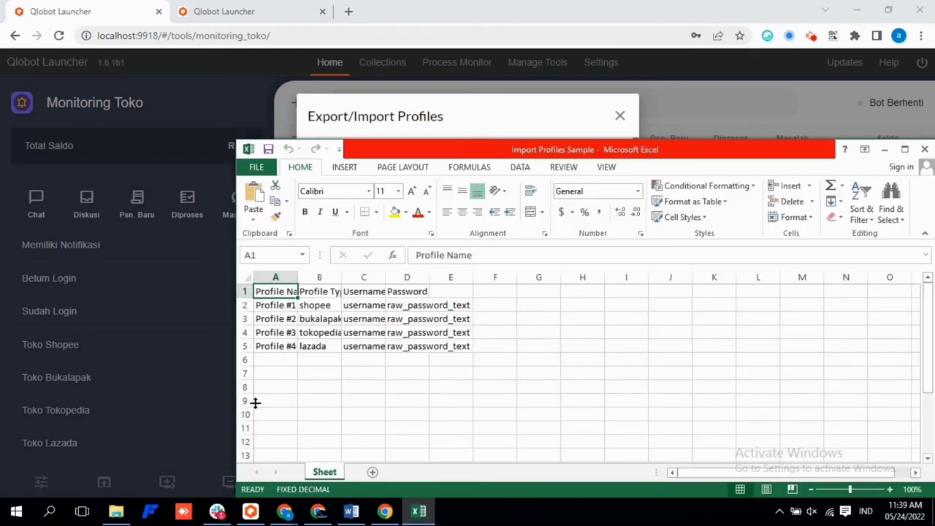
Paste the account names from Sheets A163:A165 into Excel A2:A4, keeping source formatting.
{"action": "left_click", "coordinate": [745, 177]}
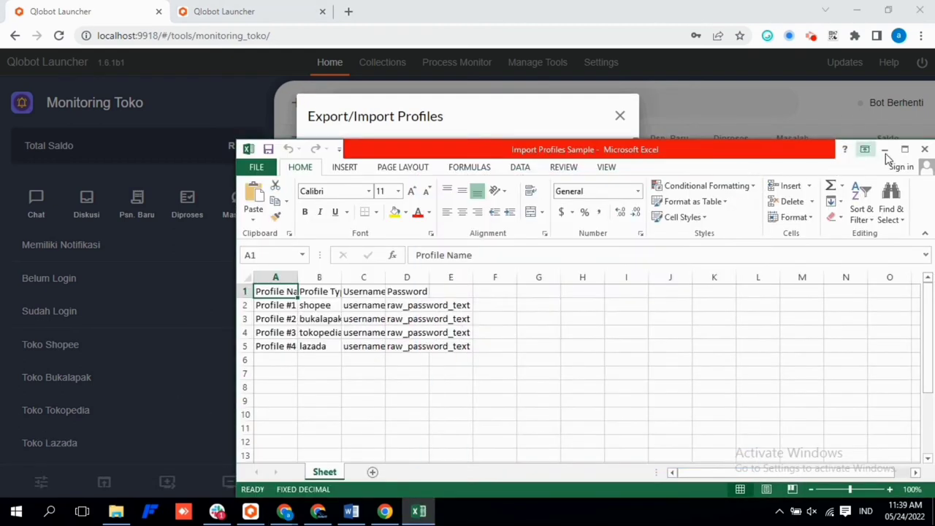
{"action": "left_click", "coordinate": [904, 149]}
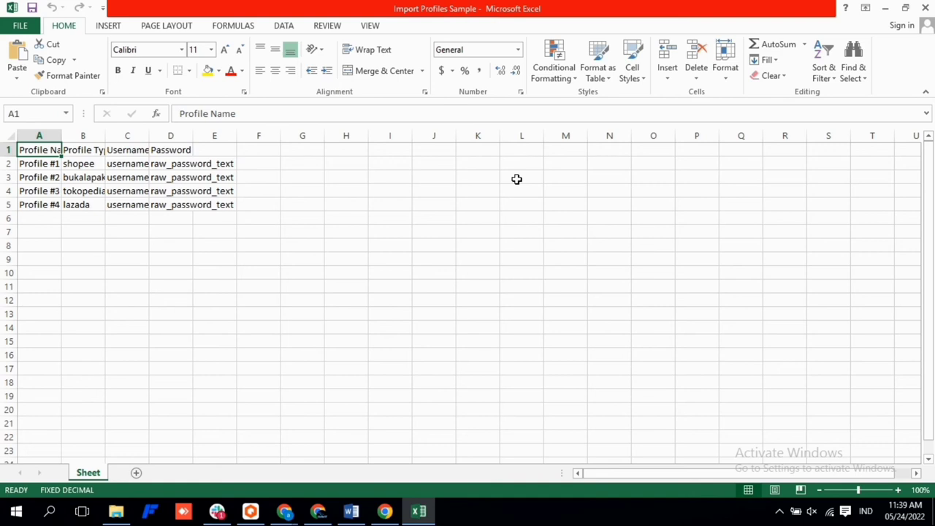
{"action": "left_click", "coordinate": [35, 165]}
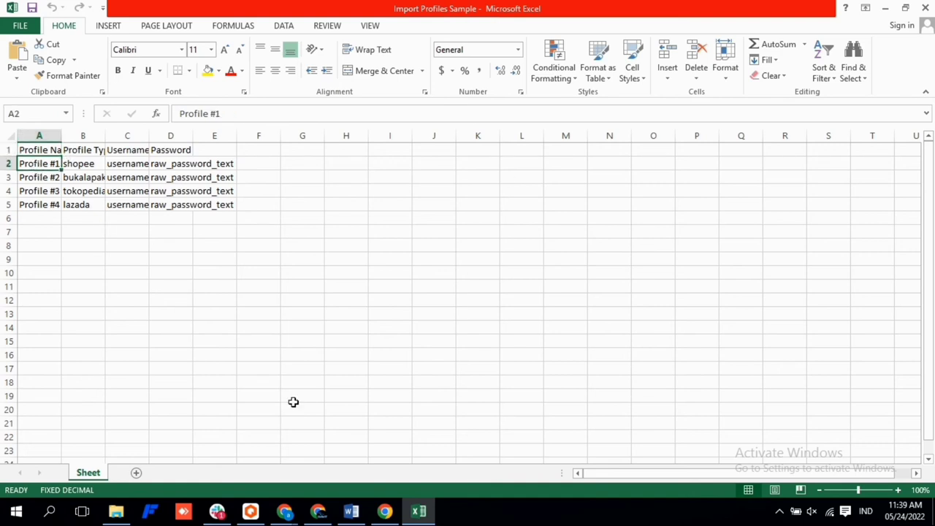
{"action": "left_click", "coordinate": [318, 511]}
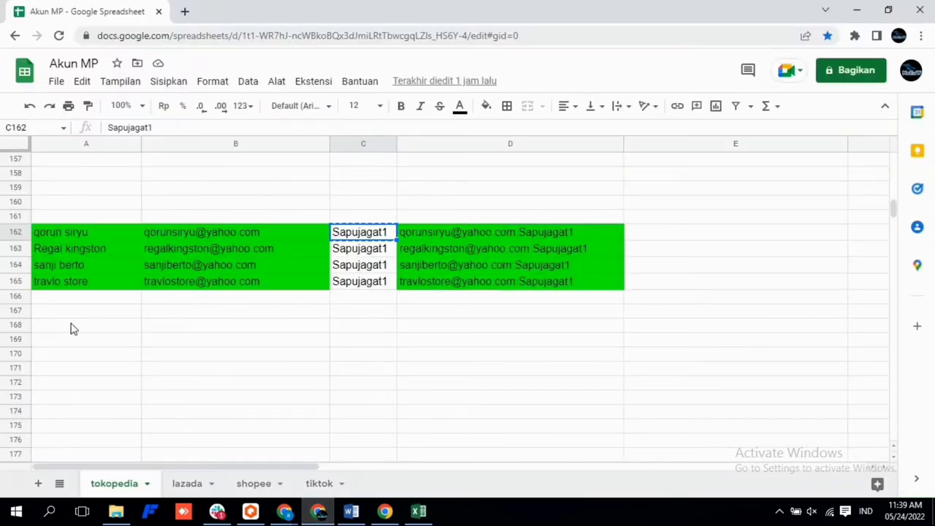
{"action": "left_click", "coordinate": [99, 248]}
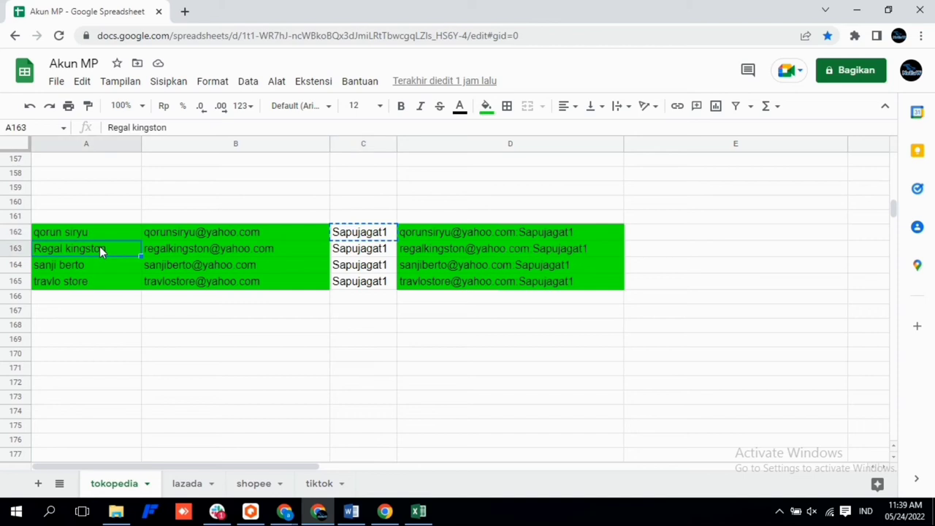
{"action": "key", "text": "shift+Down"}
{"action": "key", "text": "shift+Down"}
{"action": "right_click", "coordinate": [97, 262]}
{"action": "left_click", "coordinate": [171, 151]}
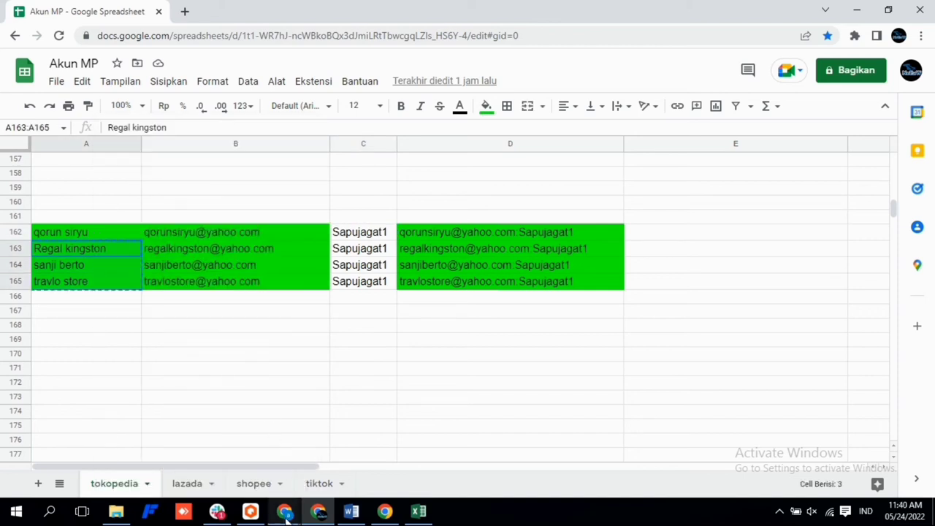
{"action": "mouse_move", "coordinate": [284, 511]}
{"action": "left_click", "coordinate": [216, 473]}
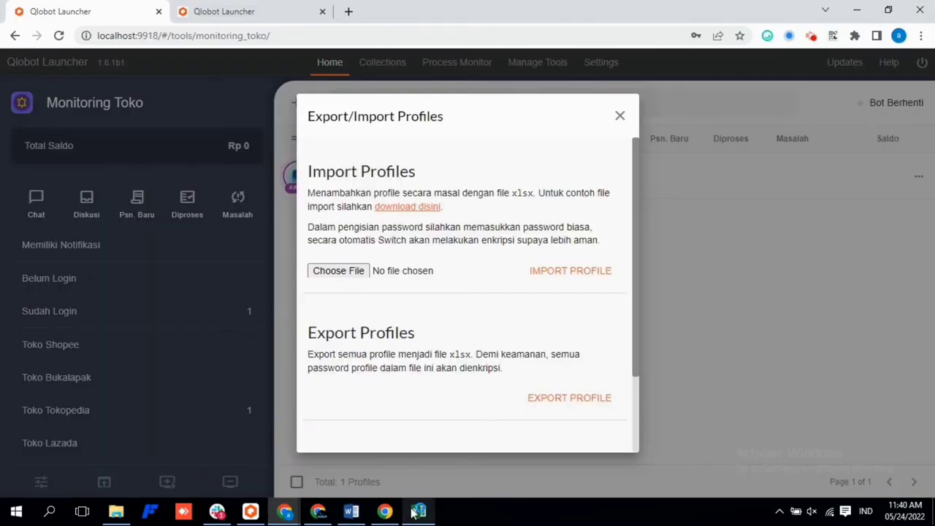
{"action": "left_click", "coordinate": [418, 511]}
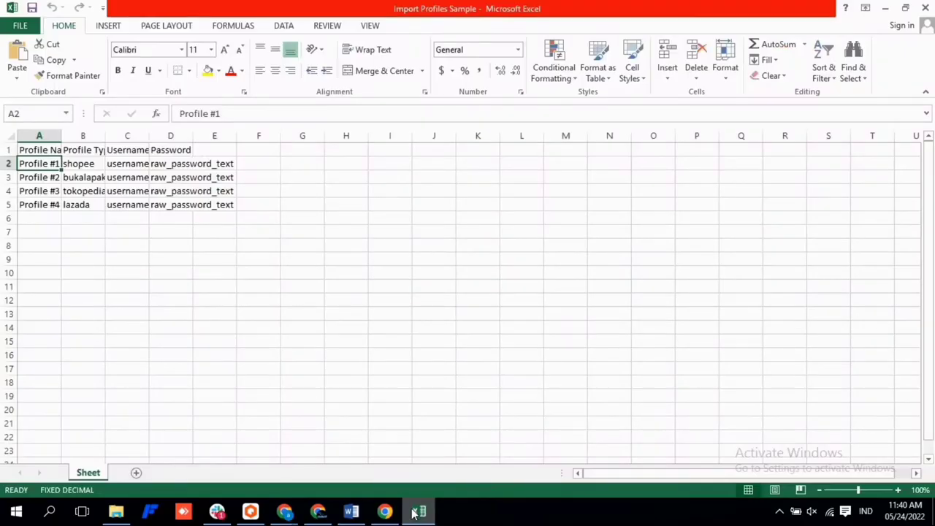
{"action": "right_click", "coordinate": [28, 165]}
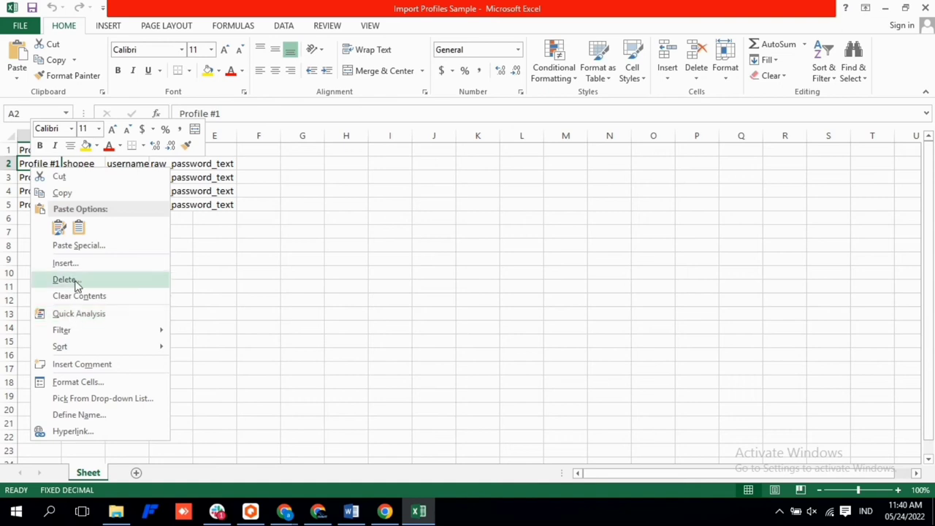
{"action": "left_click", "coordinate": [57, 228]}
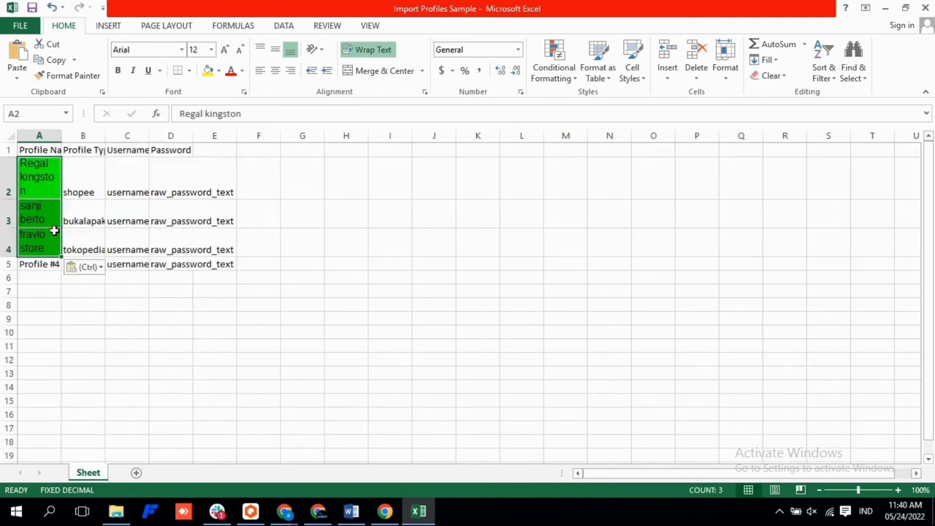
Unwrap the pasted names and clear the fourth sample profile's row 5.
{"action": "left_click", "coordinate": [367, 51]}
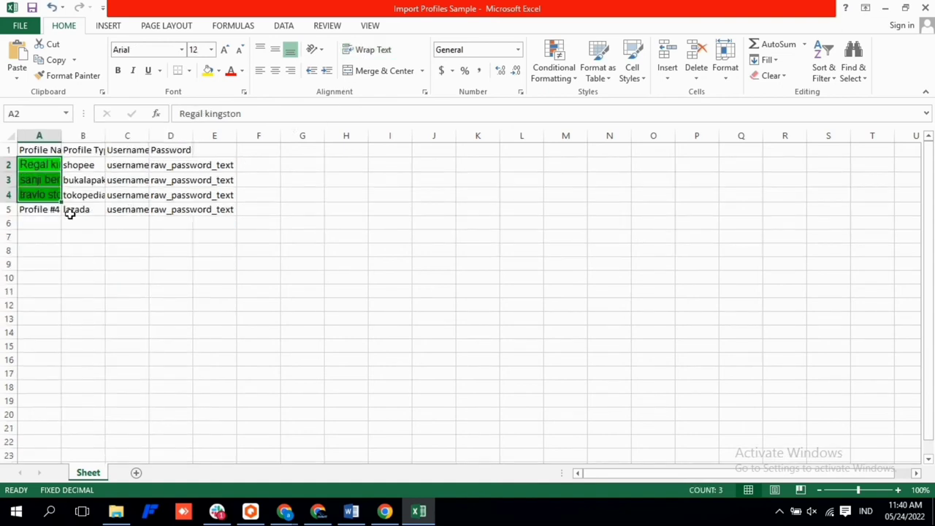
{"action": "left_click", "coordinate": [42, 210]}
{"action": "key", "text": "shift+Right"}
{"action": "key", "text": "shift+Right"}
{"action": "key", "text": "shift+Right"}
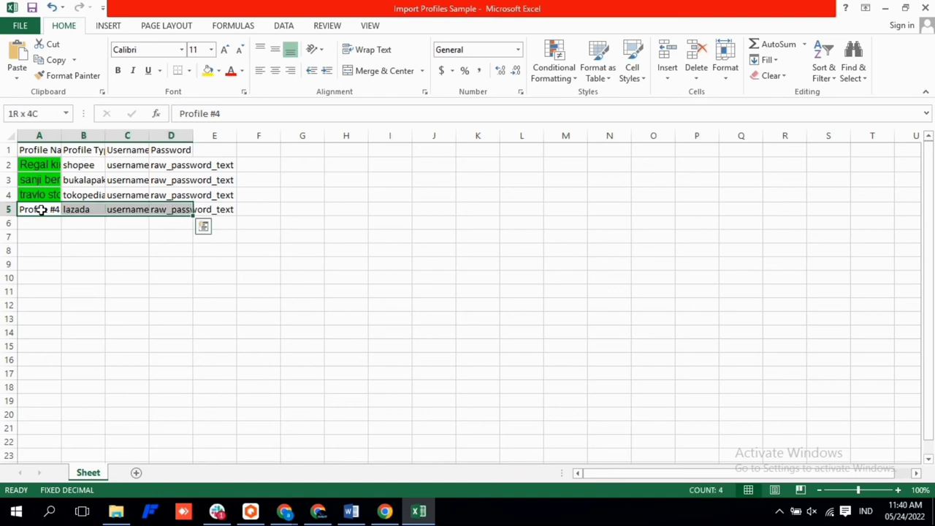
{"action": "key", "text": "shift+Right"}
{"action": "key", "text": "BackSpace"}
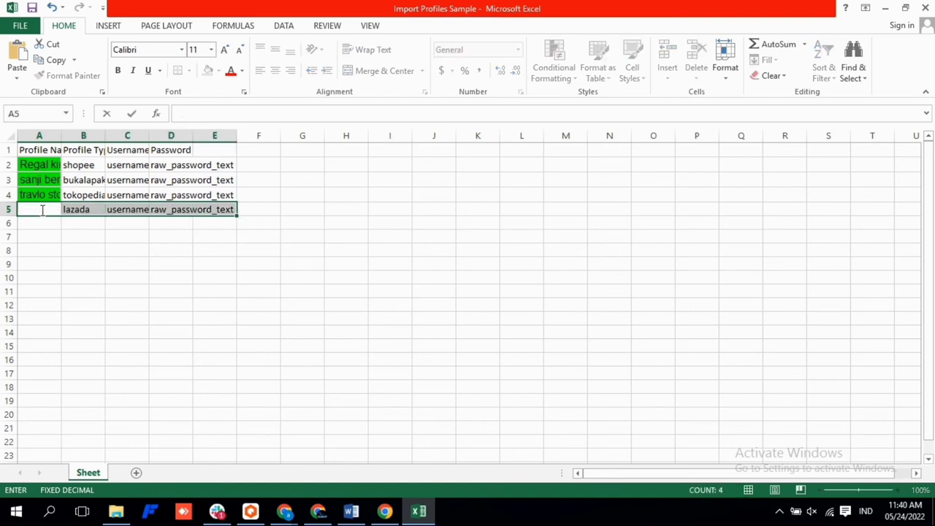
{"action": "left_click", "coordinate": [48, 233]}
{"action": "left_click", "coordinate": [40, 208]}
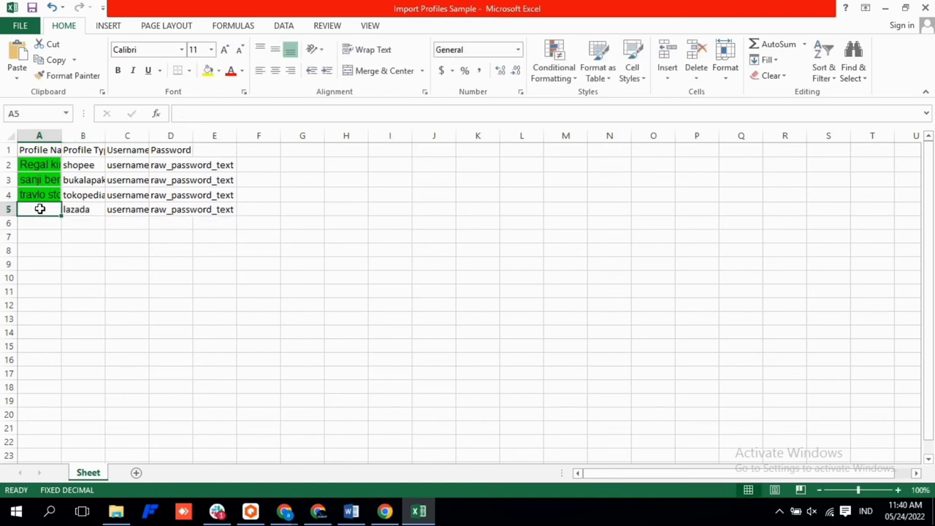
{"action": "key", "text": "shift+Right"}
{"action": "key", "text": "shift+Right"}
{"action": "key", "text": "shift+Right"}
{"action": "key", "text": "shift+Right"}
{"action": "key", "text": "Delete"}
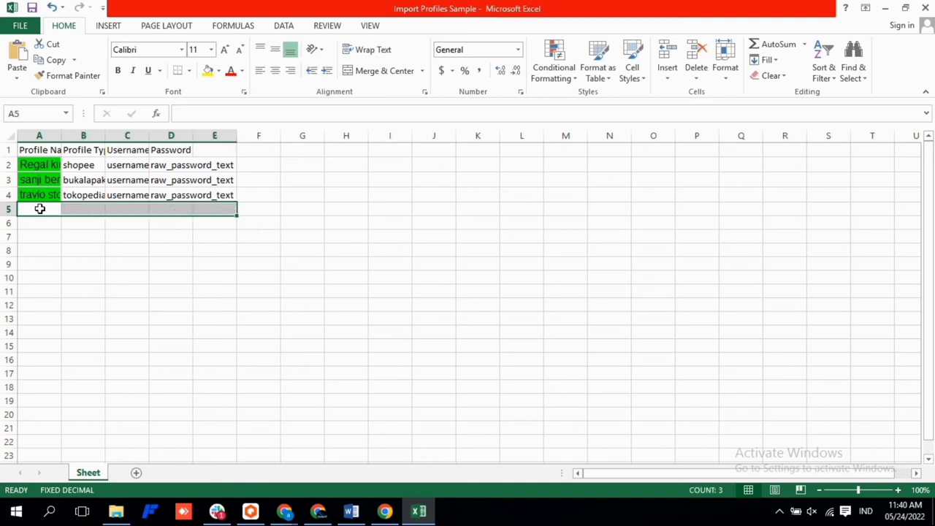
Fill tokopedia up from B4 so Profile Type reads tokopedia in B2:B4.
{"action": "left_click", "coordinate": [82, 166]}
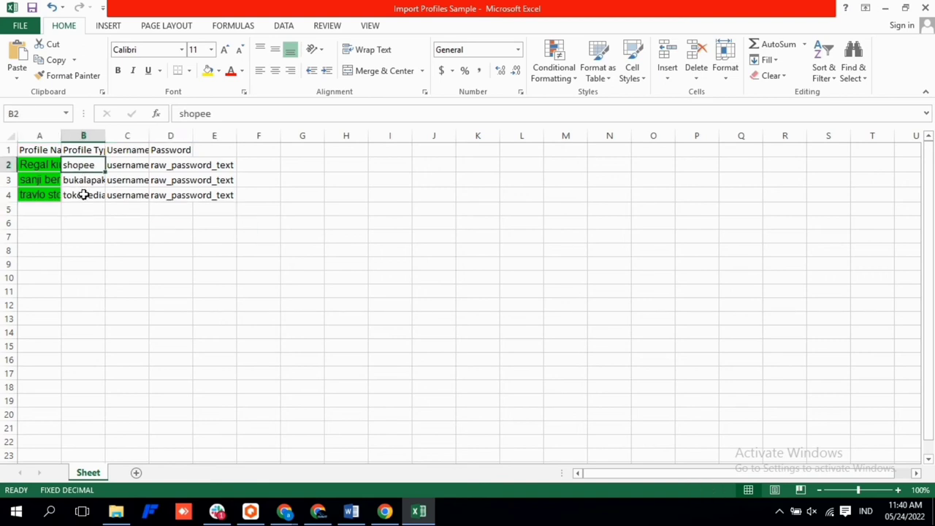
{"action": "left_click", "coordinate": [88, 195]}
{"action": "left_click_drag", "start_coordinate": [105, 202], "coordinate": [103, 162]}
{"action": "left_click", "coordinate": [93, 167]}
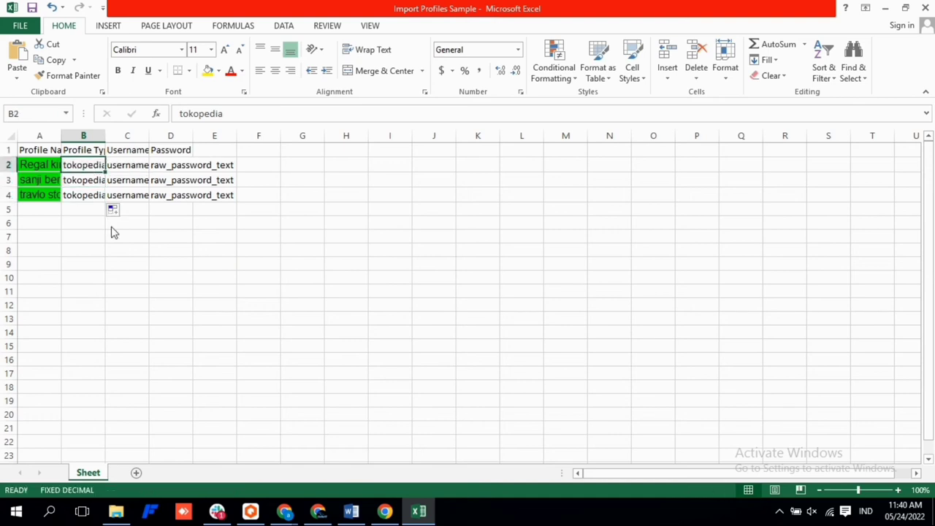
{"action": "left_click", "coordinate": [319, 512]}
Select B163:C165 in the Akun MP sheet and copy the e-mails and passwords.
{"action": "left_click", "coordinate": [240, 233]}
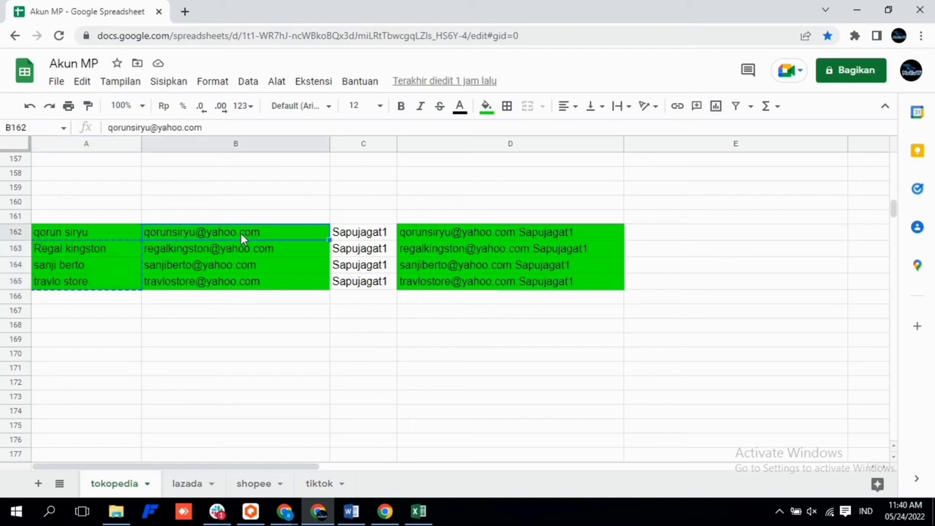
{"action": "key", "text": "Down"}
{"action": "key", "text": "shift+Right"}
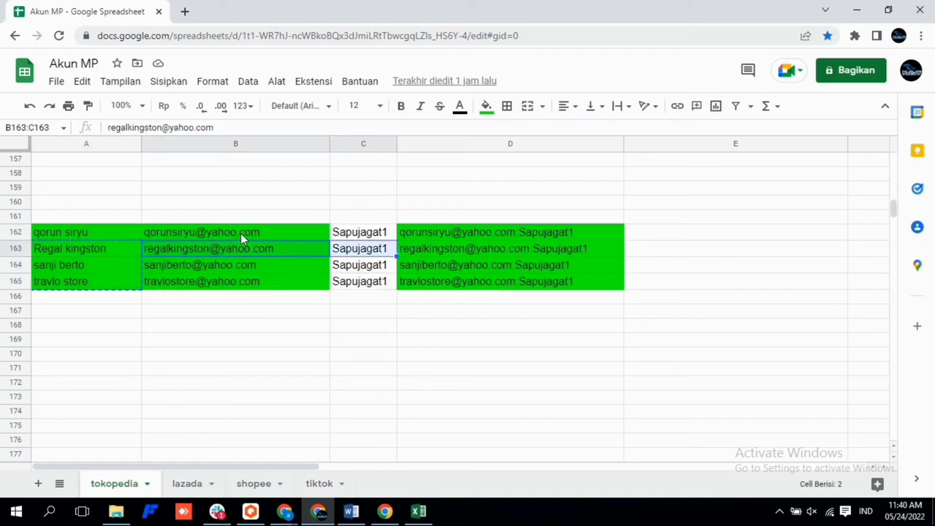
{"action": "key", "text": "shift+Down"}
{"action": "key", "text": "shift+Down"}
{"action": "right_click", "coordinate": [236, 248]}
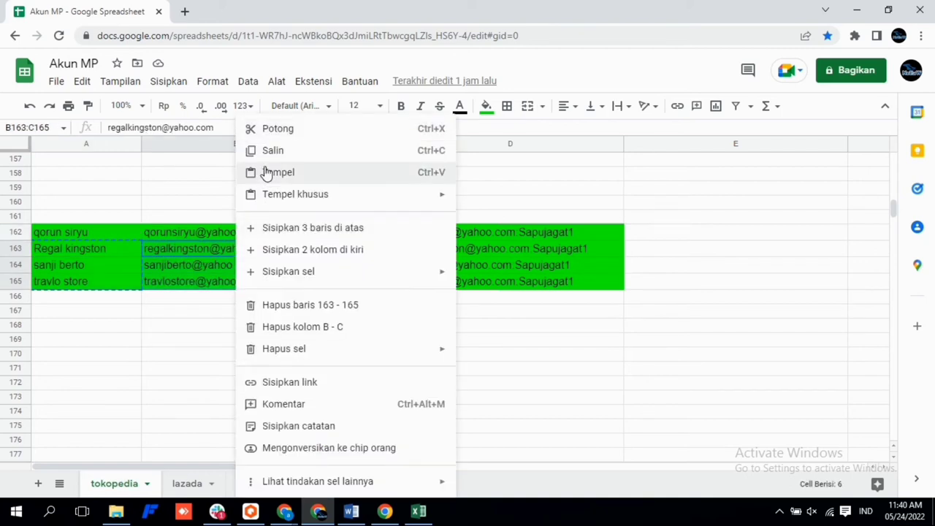
{"action": "left_click", "coordinate": [266, 150]}
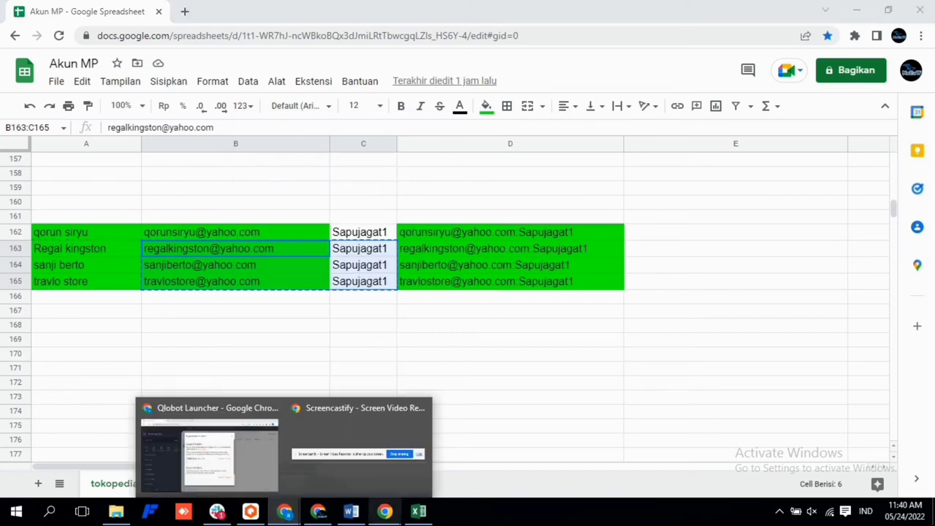
{"action": "left_click", "coordinate": [419, 512]}
Paste the e-mails and passwords into C2:D4, unwrap them, and close the workbook.
{"action": "left_click", "coordinate": [126, 167]}
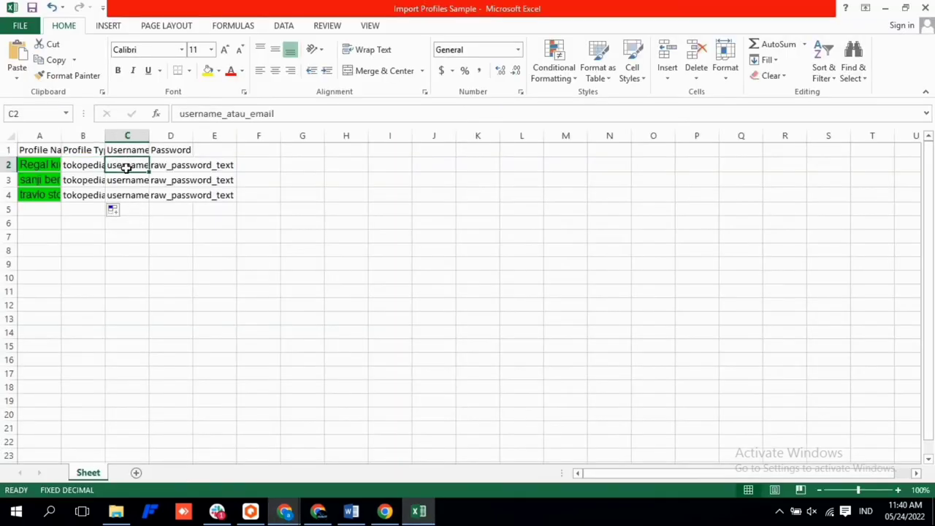
{"action": "right_click", "coordinate": [126, 167]}
{"action": "left_click", "coordinate": [155, 231]}
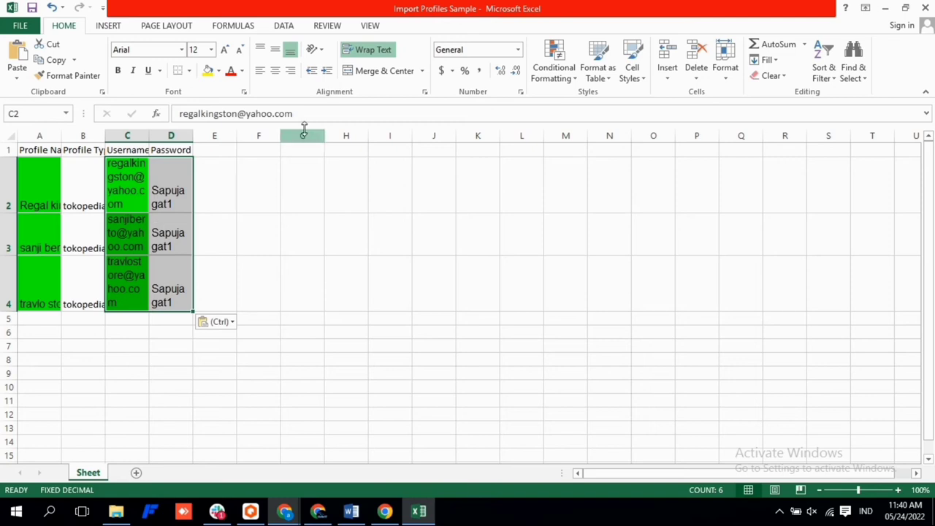
{"action": "left_click", "coordinate": [372, 52]}
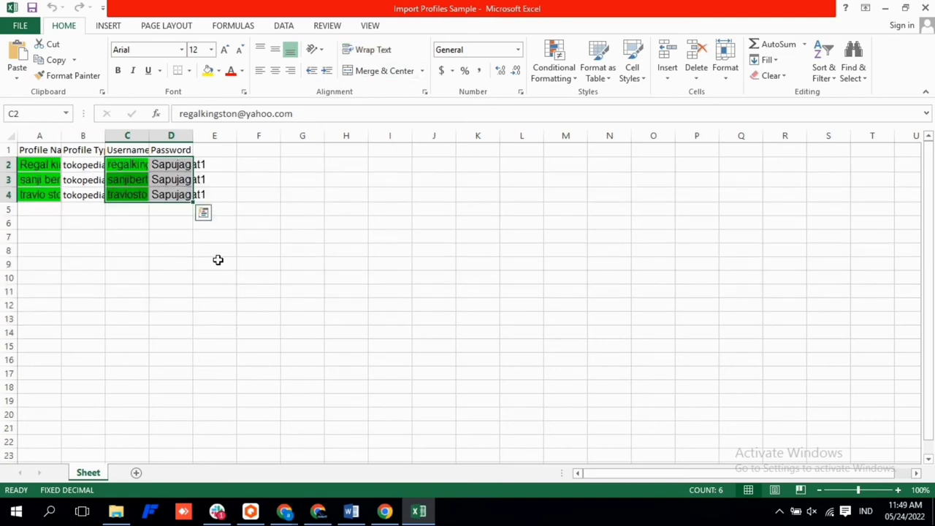
{"action": "key", "text": "Escape"}
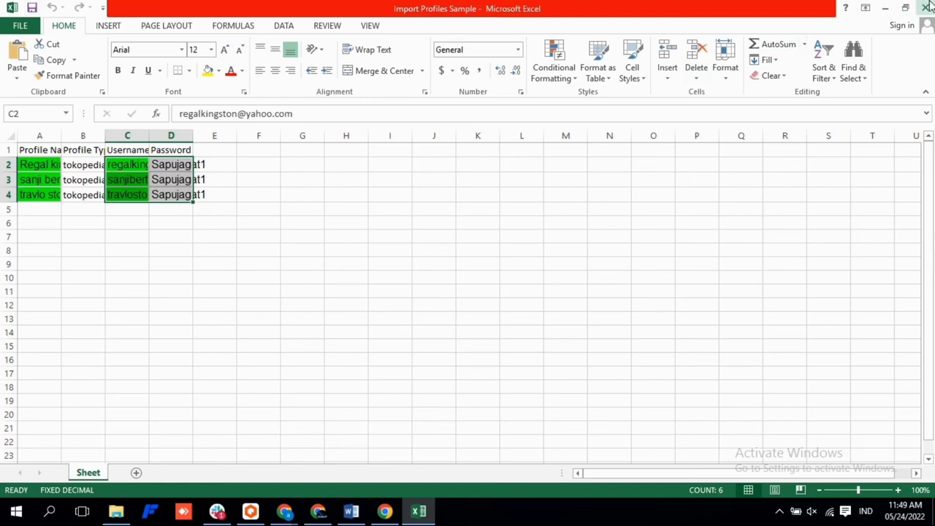
{"action": "left_click", "coordinate": [928, 6]}
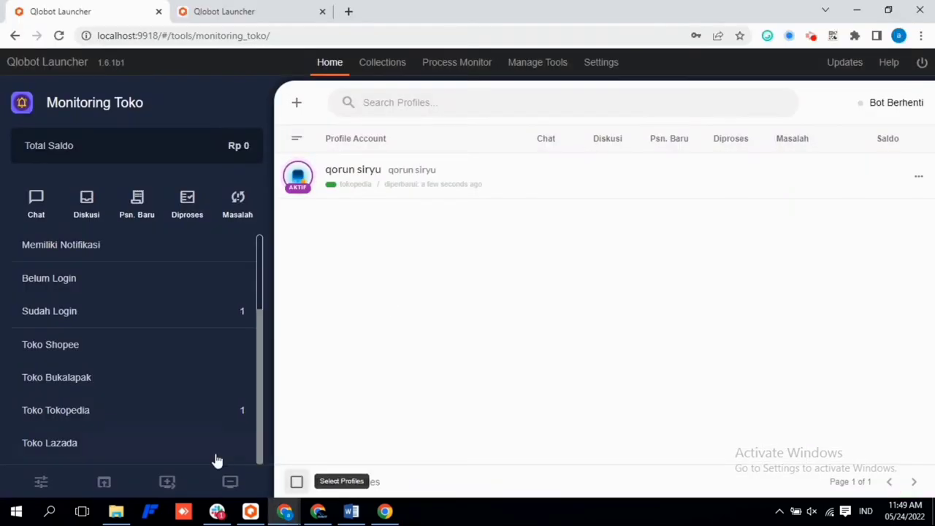
Import profiles from Import Profiles Sample.xlsx via Export/Import Profiles, then close the dialog.
{"action": "left_click", "coordinate": [106, 484]}
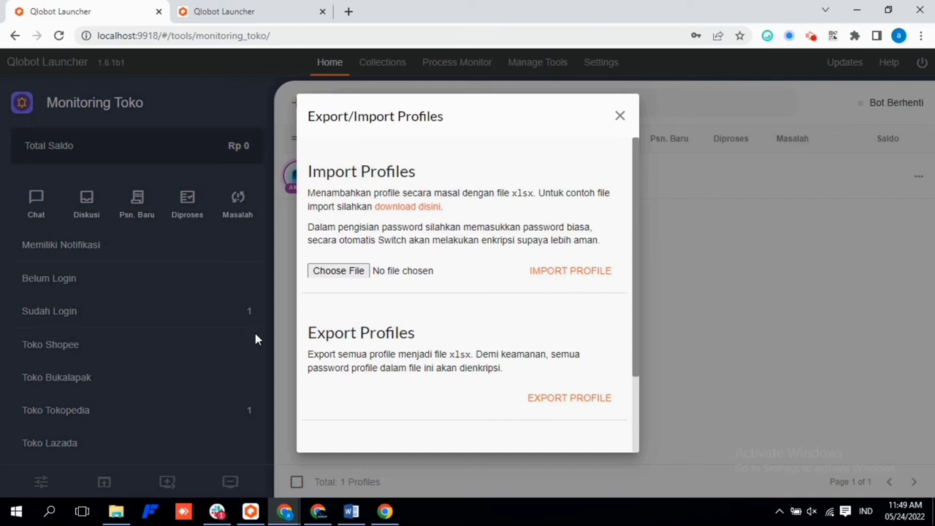
{"action": "left_click", "coordinate": [338, 272]}
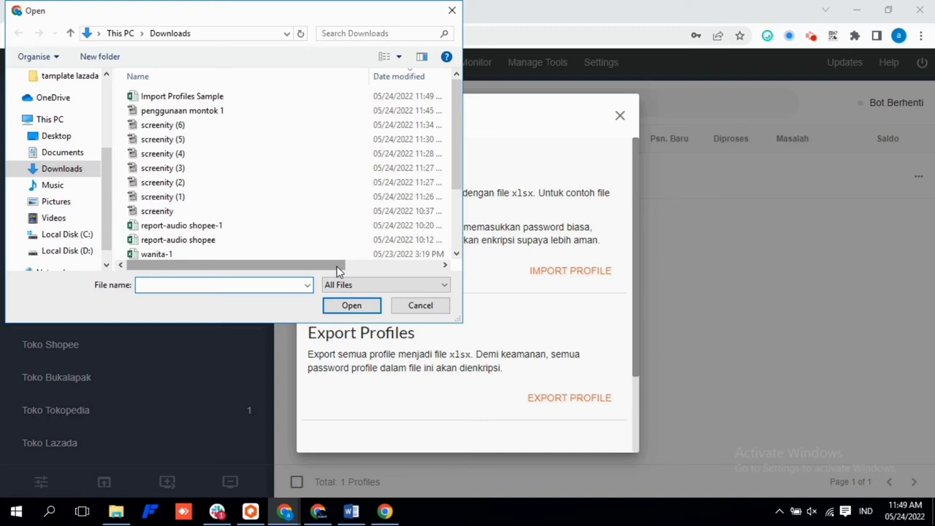
{"action": "left_click", "coordinate": [202, 98]}
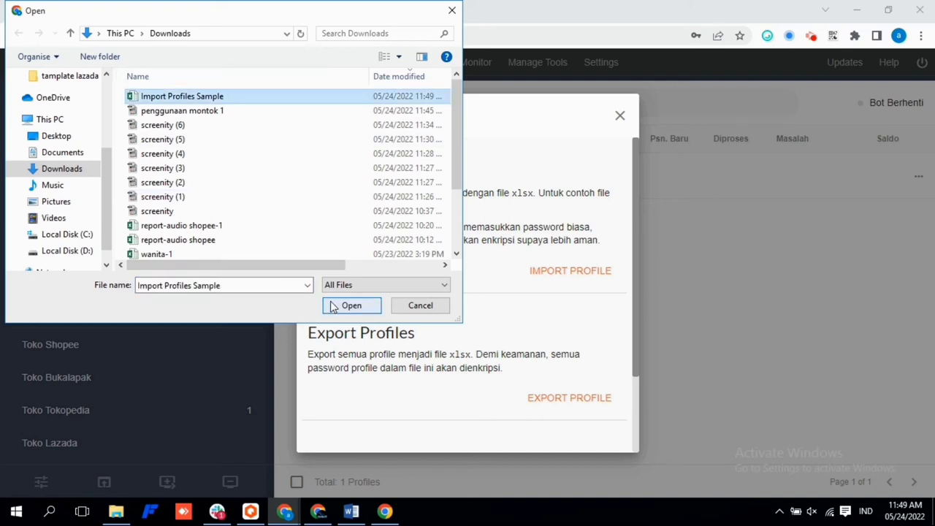
{"action": "left_click", "coordinate": [349, 305]}
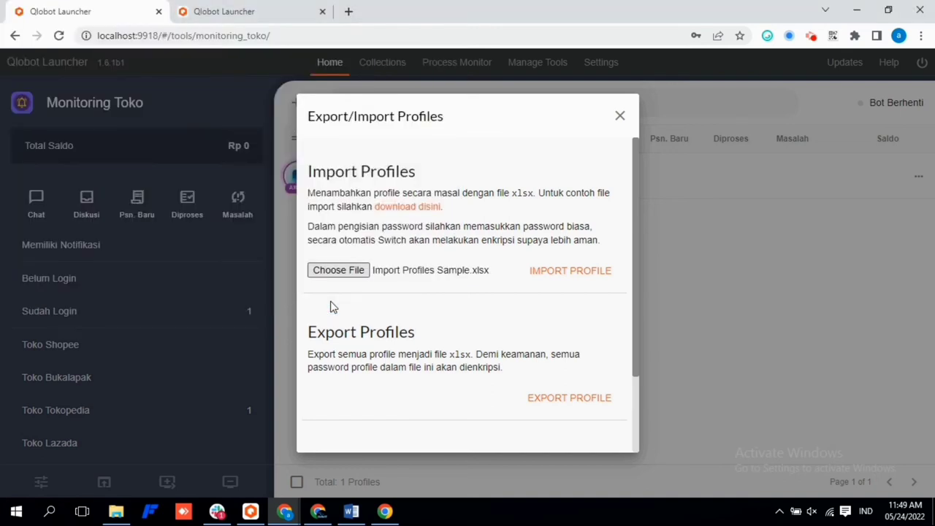
{"action": "left_click", "coordinate": [544, 278]}
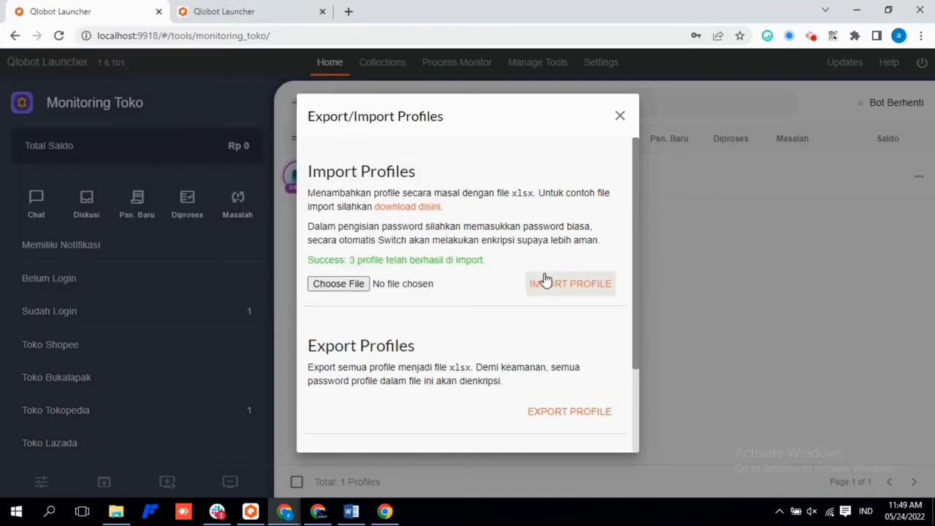
{"action": "left_click", "coordinate": [621, 118]}
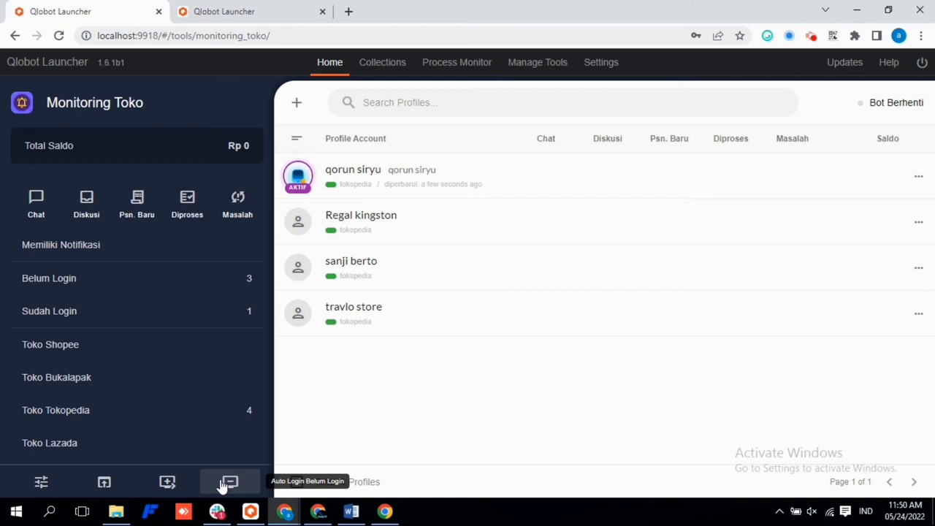
Auto-login the Belum Login profiles, signing into Tokopedia with the account e-mail, password and OTP code.
{"action": "left_click", "coordinate": [223, 486]}
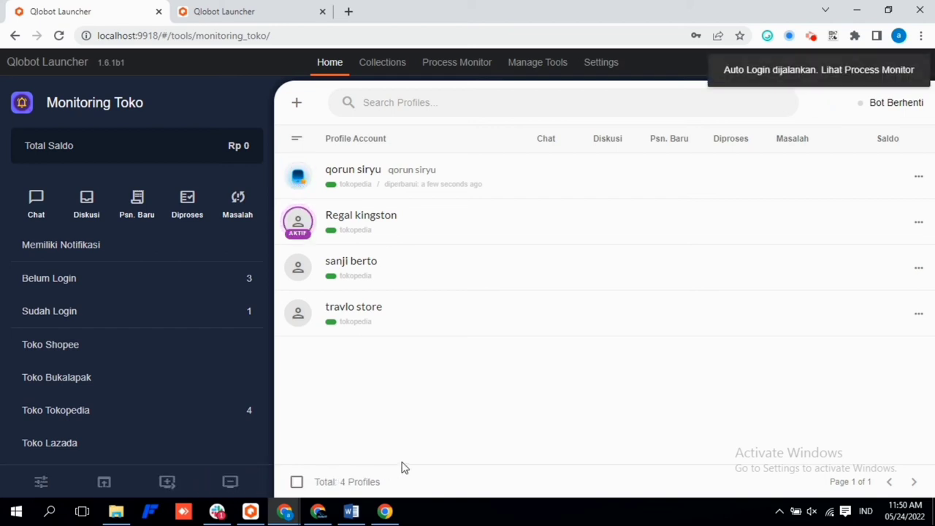
{"action": "left_click", "coordinate": [385, 511]}
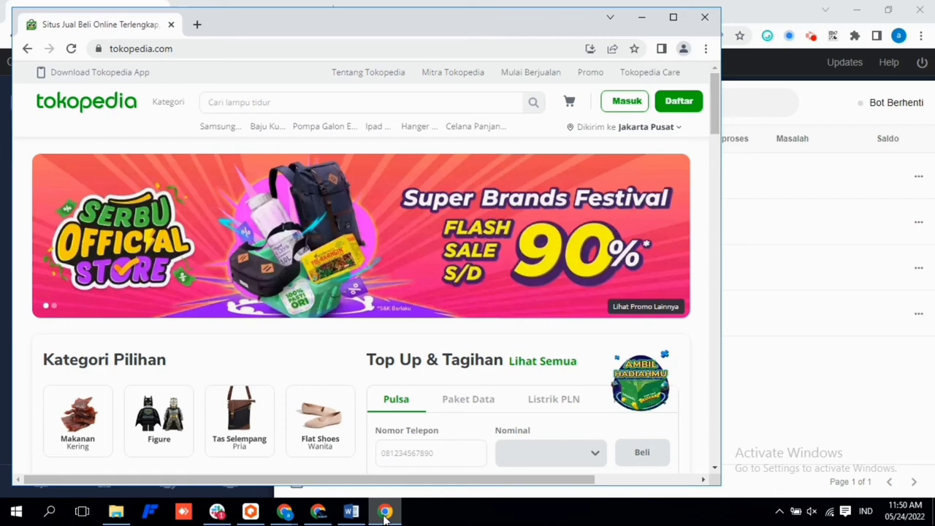
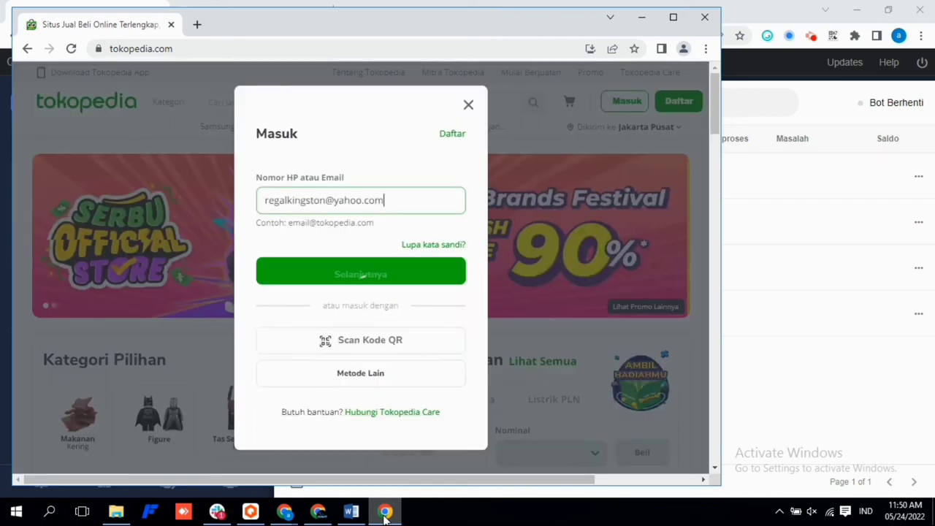
{"action": "key", "text": "Return"}
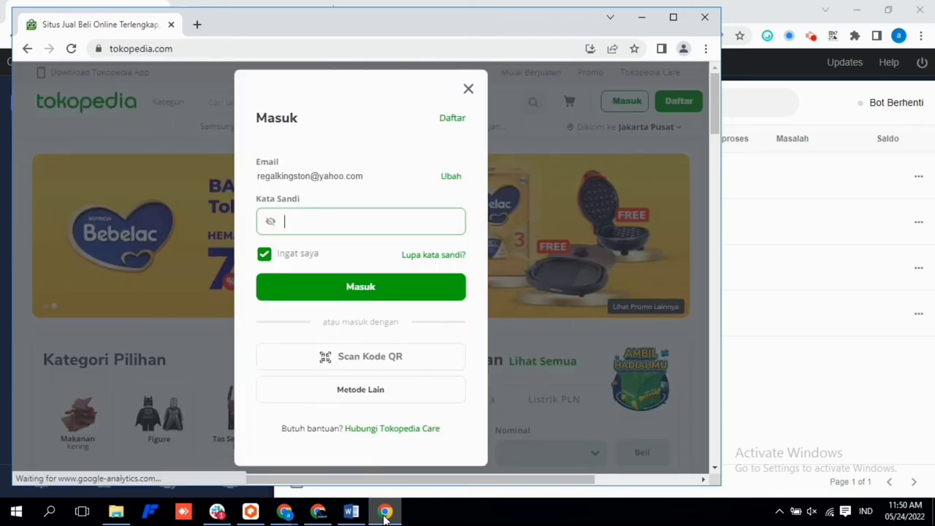
{"action": "key", "text": "ctrl+v"}
{"action": "key", "text": "Return"}
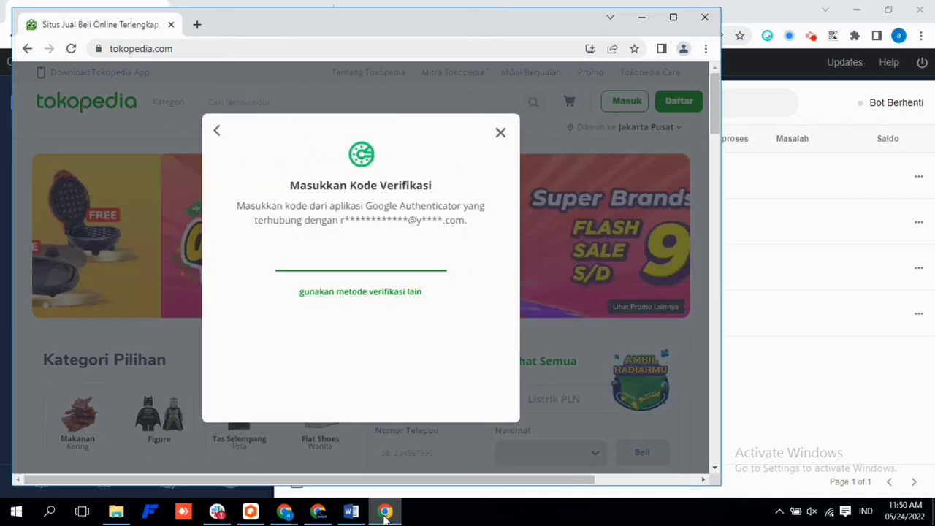
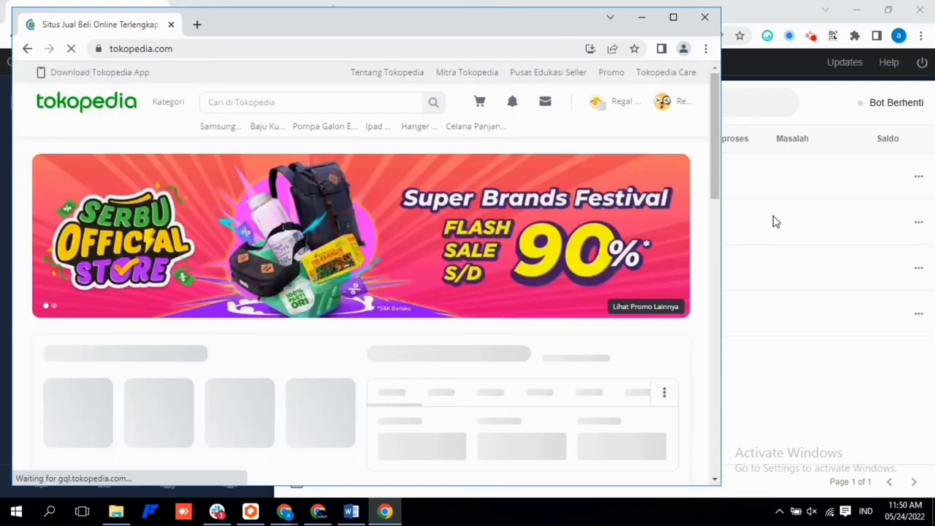
{"action": "left_click", "coordinate": [776, 221]}
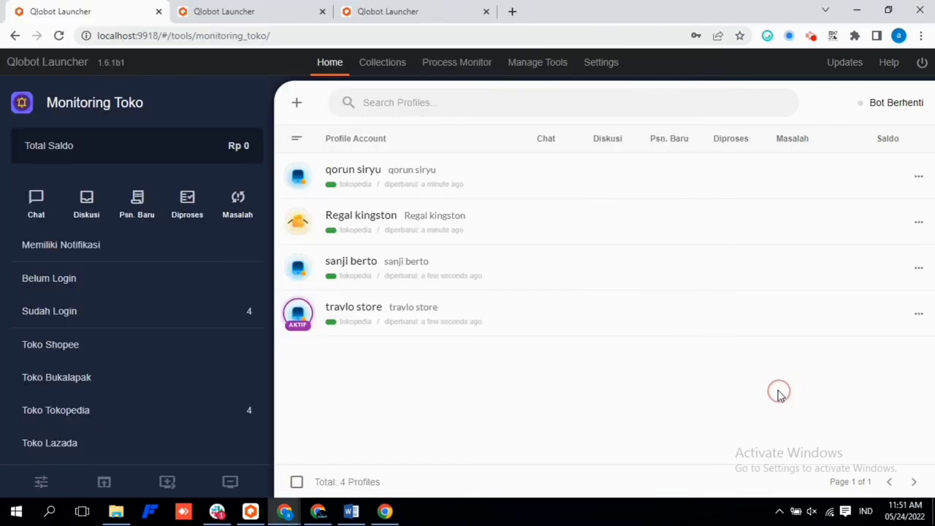
{"action": "left_click", "coordinate": [381, 9]}
{"action": "scroll", "coordinate": [113, 406], "scroll_direction": "down", "scroll_amount": 1}
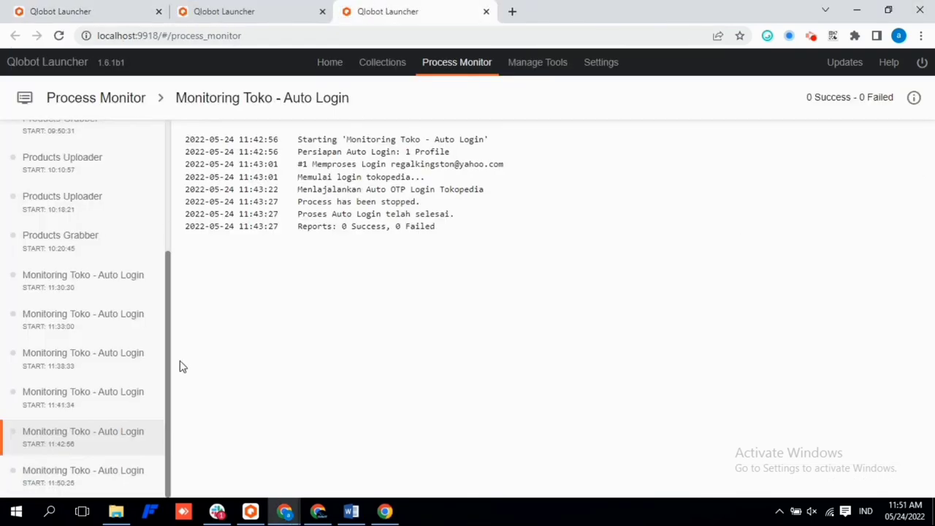
{"action": "left_click", "coordinate": [100, 484]}
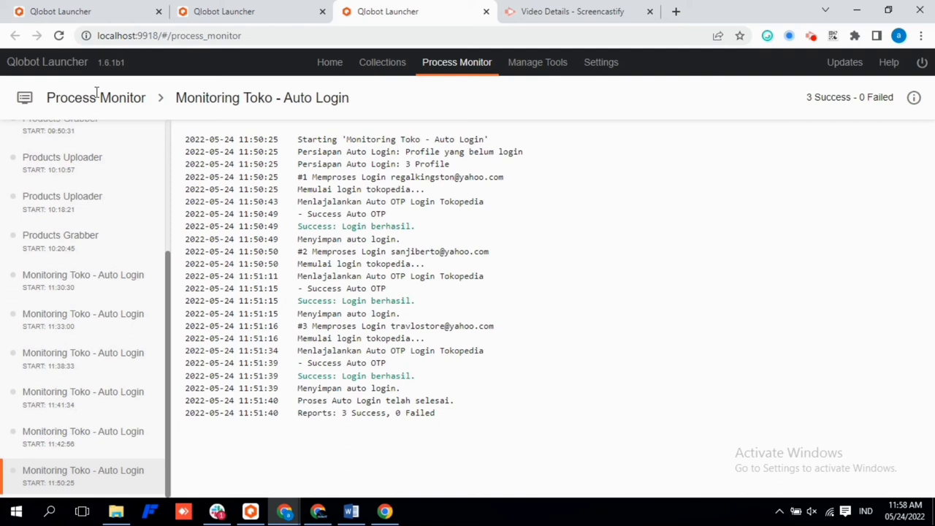
{"action": "left_click", "coordinate": [86, 7]}
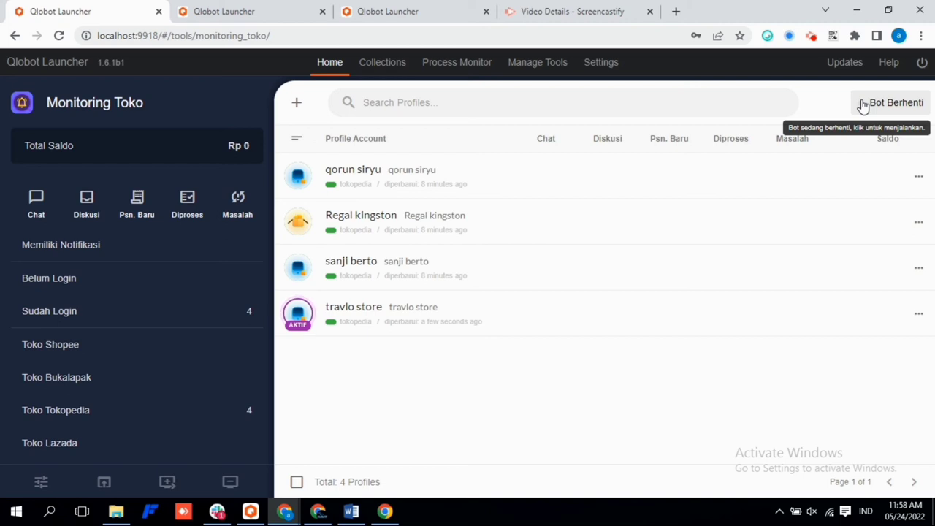
Switch the bot to Bot Aktif and open the first profile's pending chat via Buka Chat.
{"action": "left_click", "coordinate": [862, 106]}
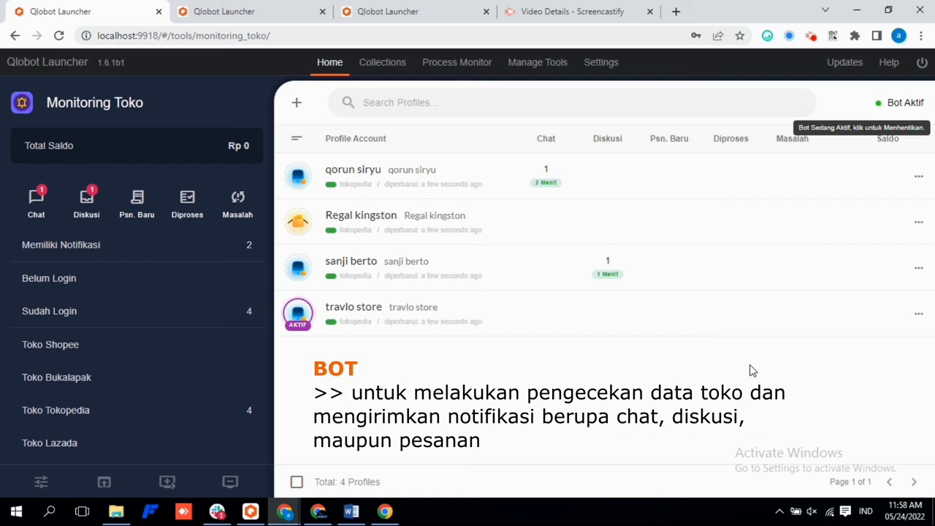
{"action": "mouse_move", "coordinate": [469, 330]}
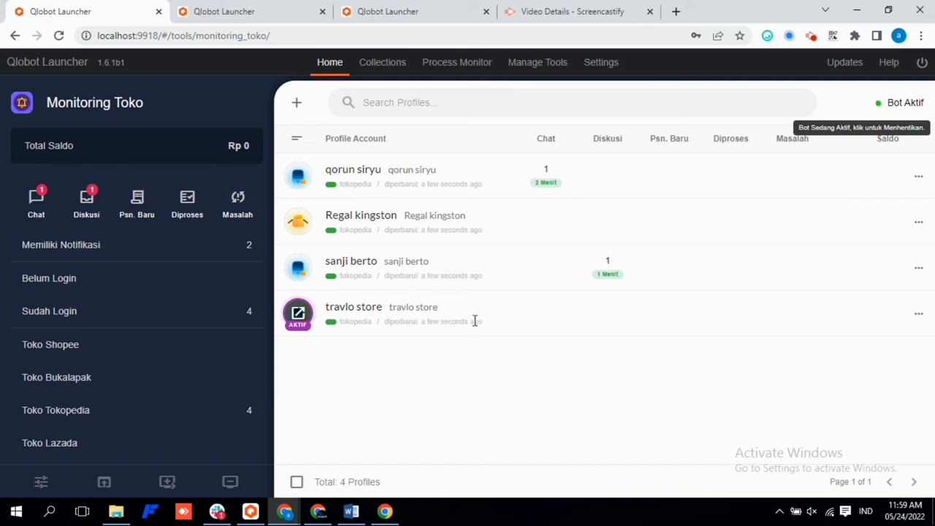
{"action": "mouse_move", "coordinate": [556, 173]}
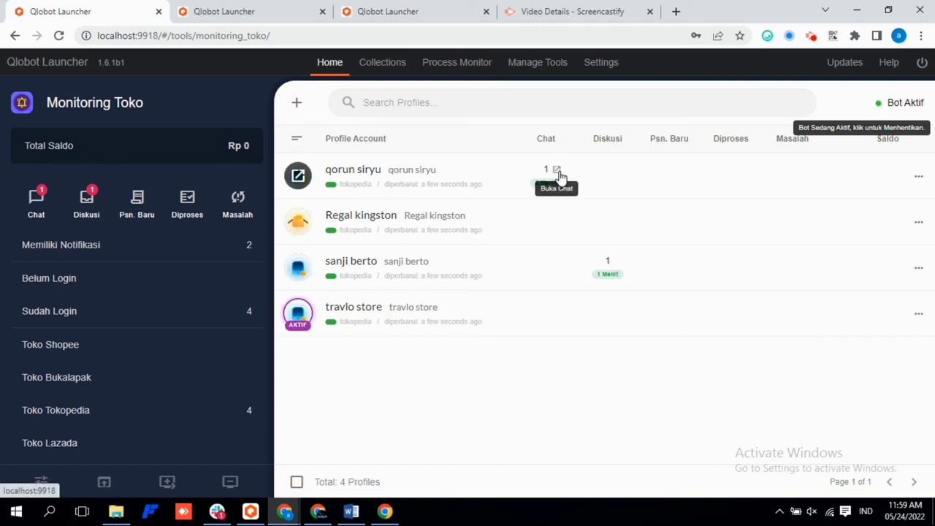
{"action": "left_click", "coordinate": [557, 170]}
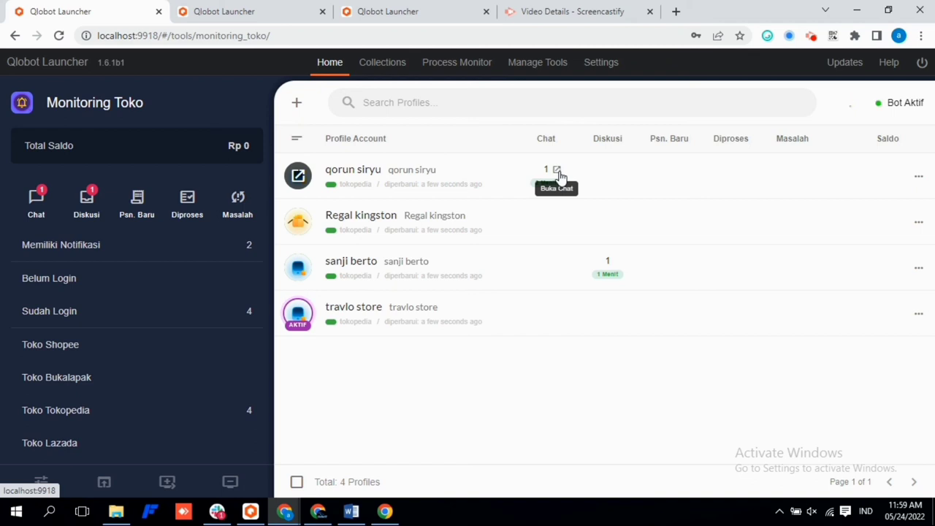
Send 'ready kak silakan diorder' in the buyer's unread Tokopedia chat and dismiss the reply tip.
{"action": "left_click", "coordinate": [388, 513]}
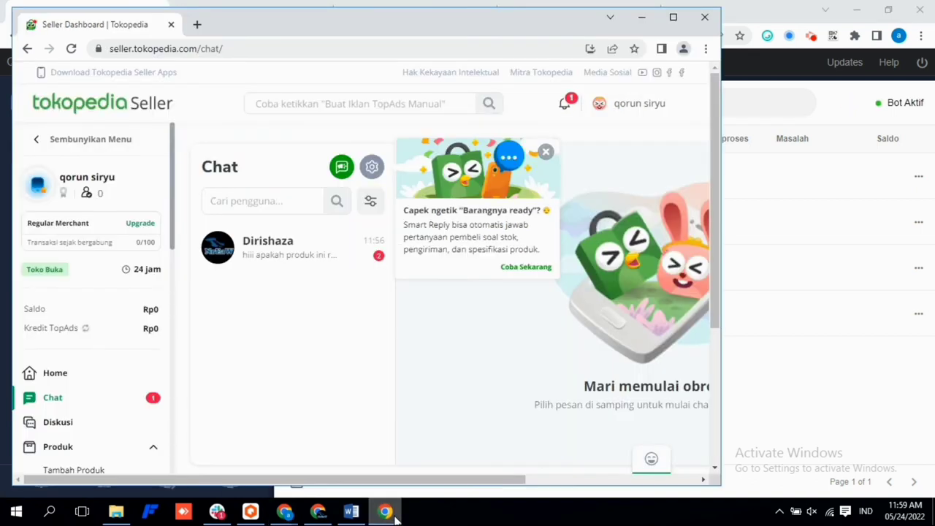
{"action": "left_click", "coordinate": [280, 249]}
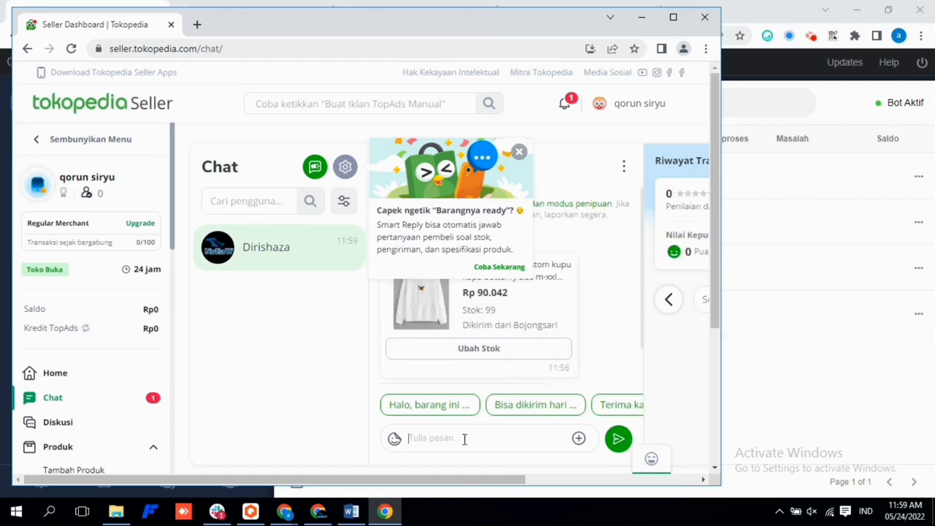
{"action": "type", "text": "ready kak silakan diorder"}
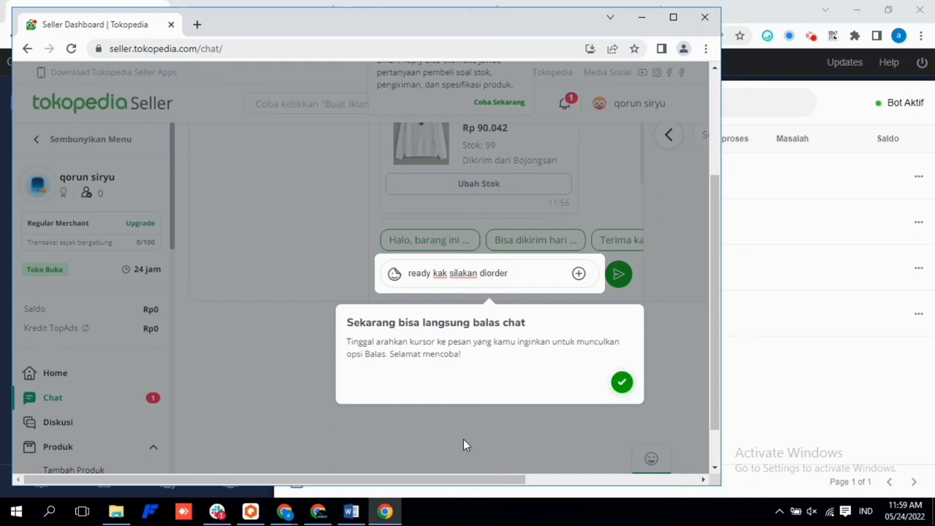
{"action": "key", "text": "Return"}
{"action": "left_click", "coordinate": [622, 381]}
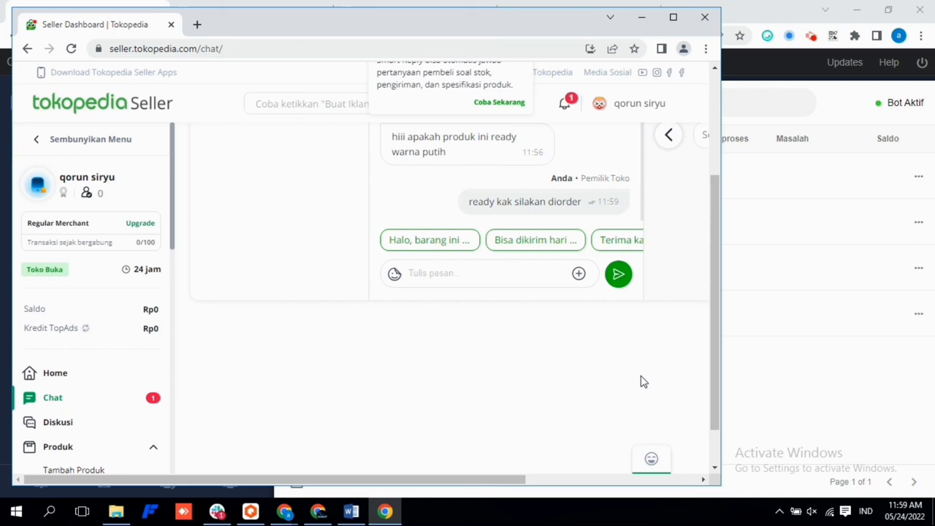
{"action": "left_click", "coordinate": [756, 371]}
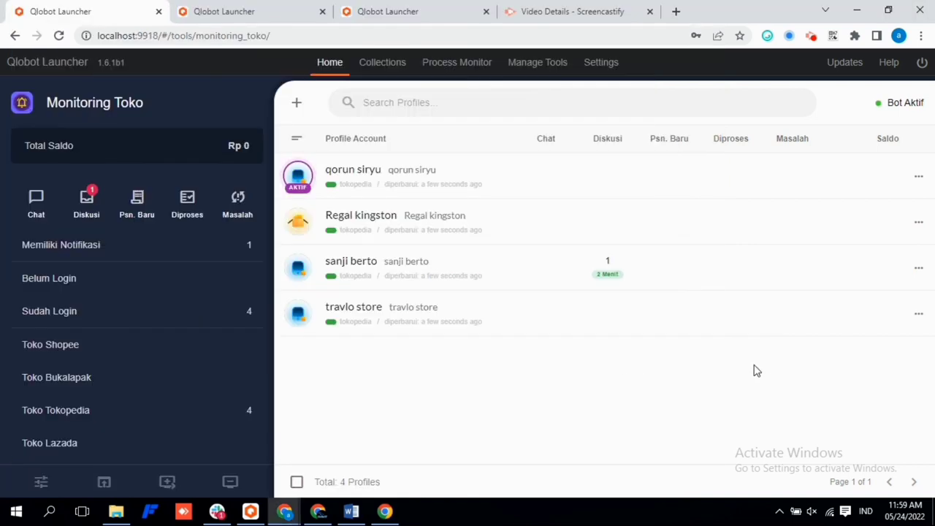